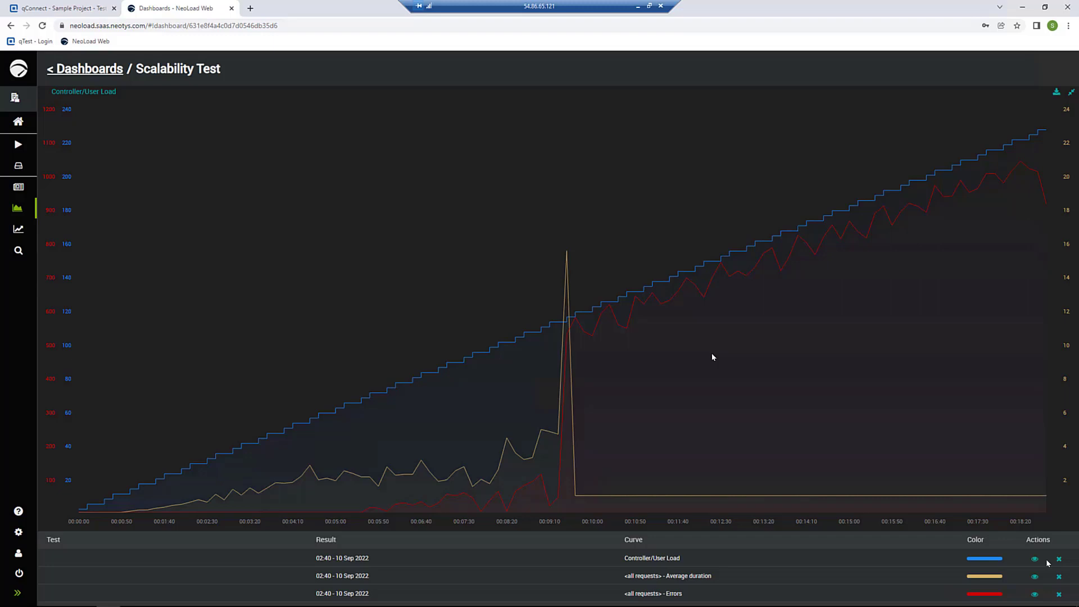
pyautogui.moveTo(602, 596)
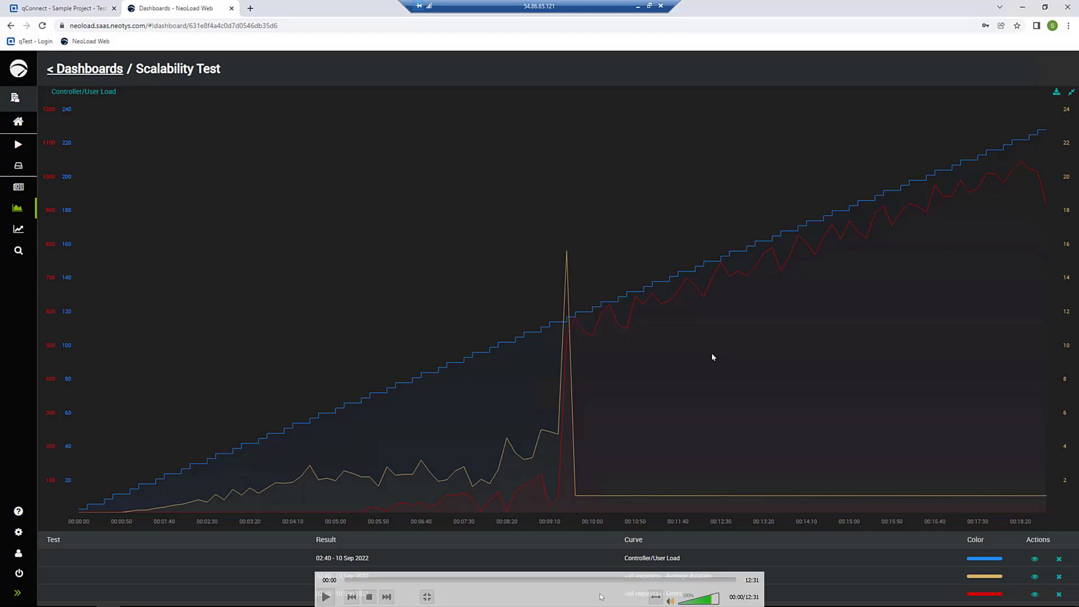
pyautogui.click(326, 597)
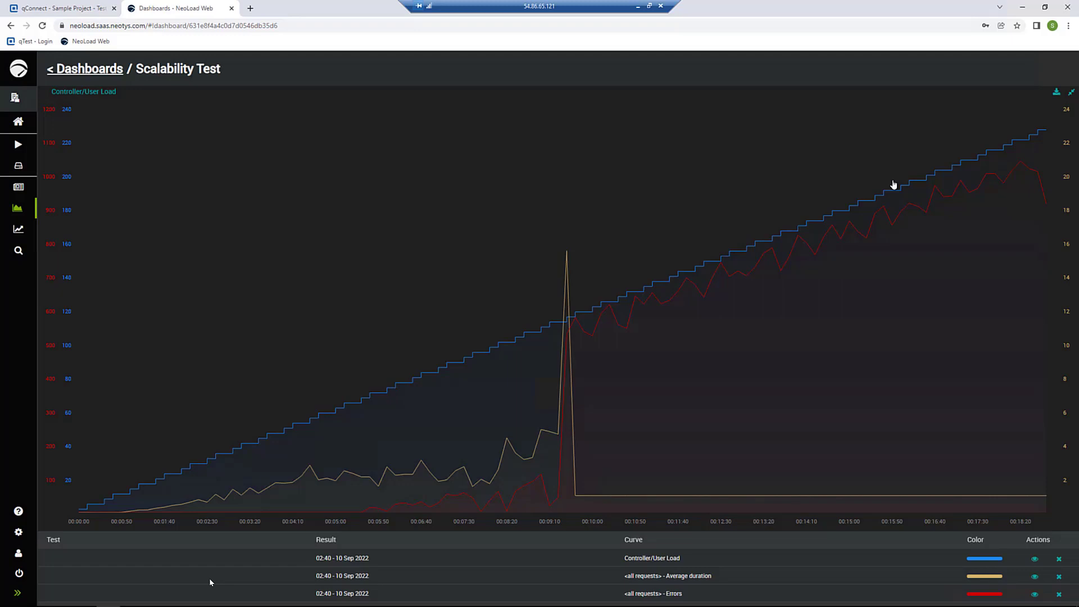
# - Switch to NeoLoad and start recording a new user path named InsuranceQuote with Mozilla Firefox as the client
pyautogui.click(1025, 10)
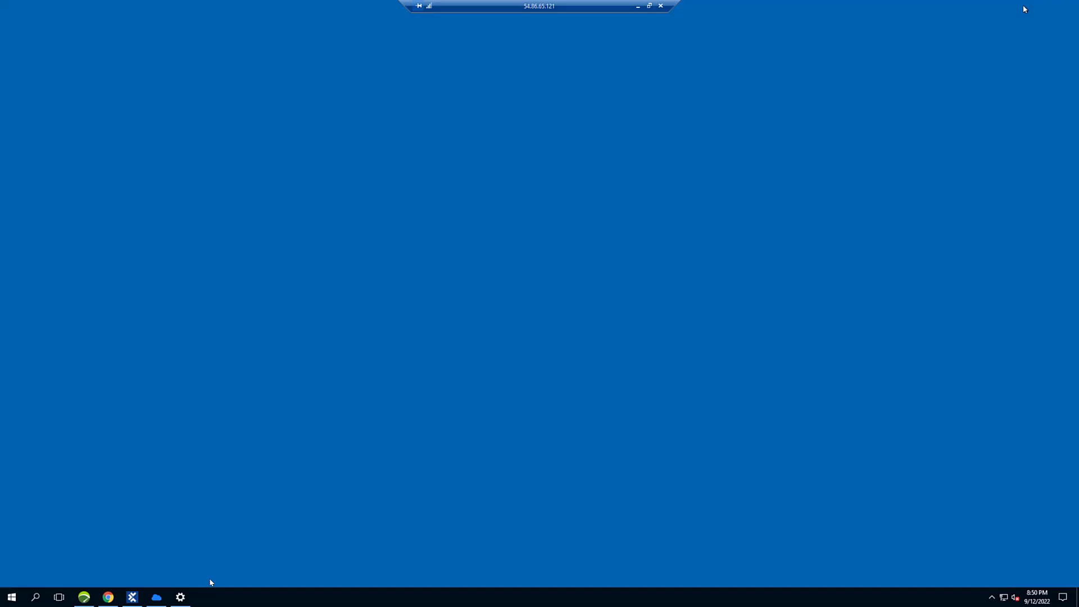
pyautogui.click(84, 597)
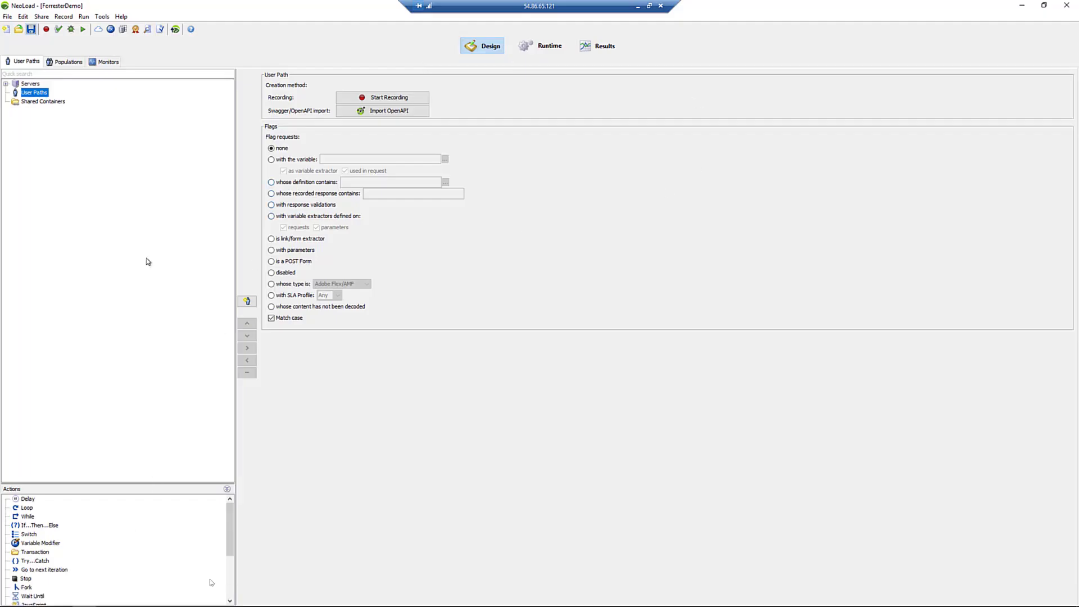
pyautogui.click(382, 100)
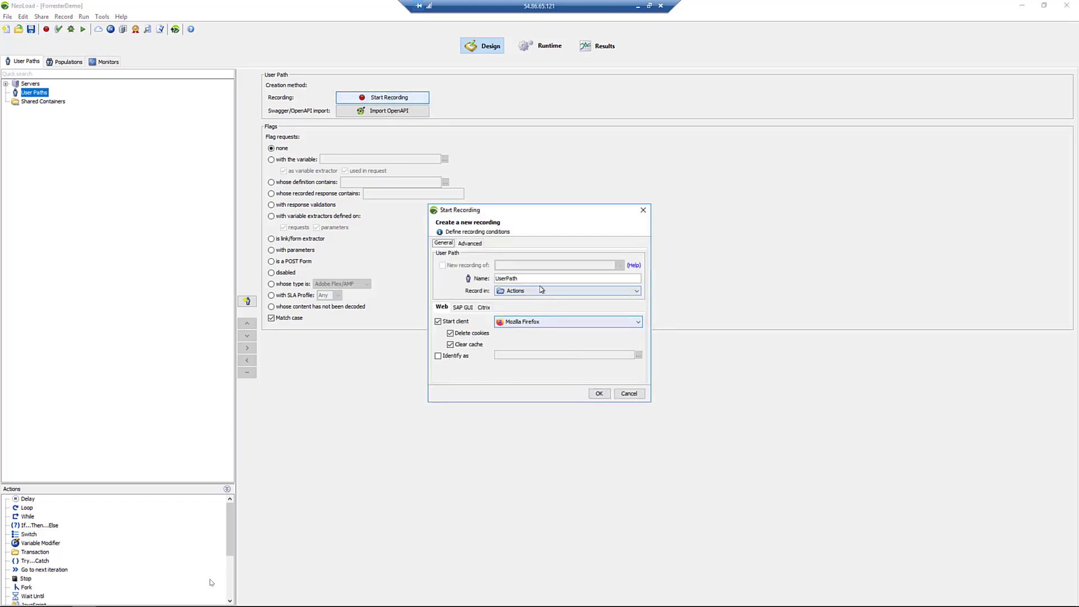
pyautogui.moveTo(540, 278); pyautogui.dragTo(432, 276)
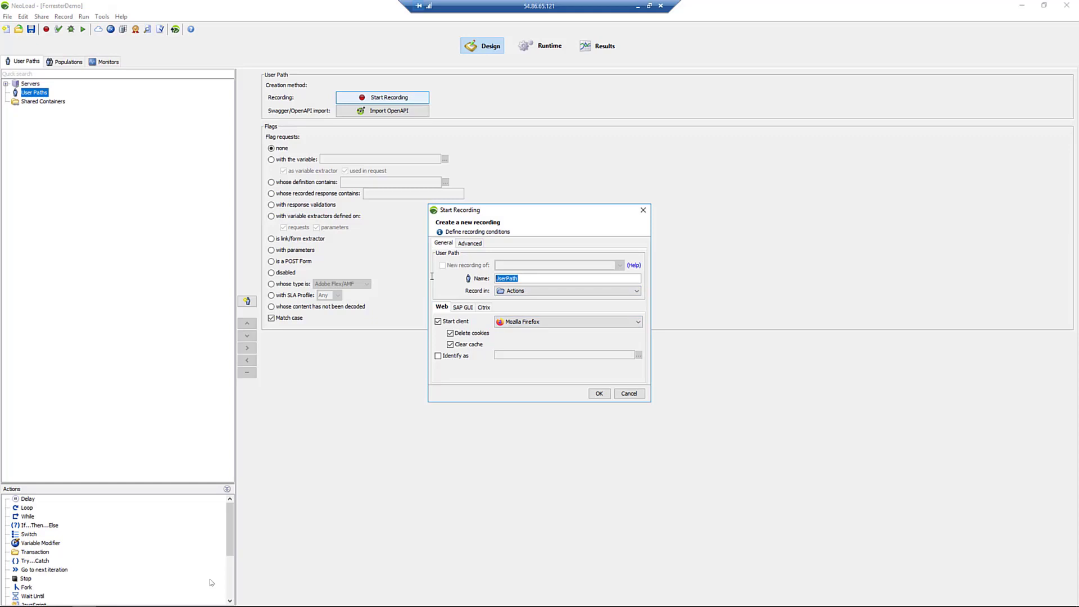
pyautogui.write('InsuranceQuote')
pyautogui.click(598, 394)
pyautogui.click(509, 318)
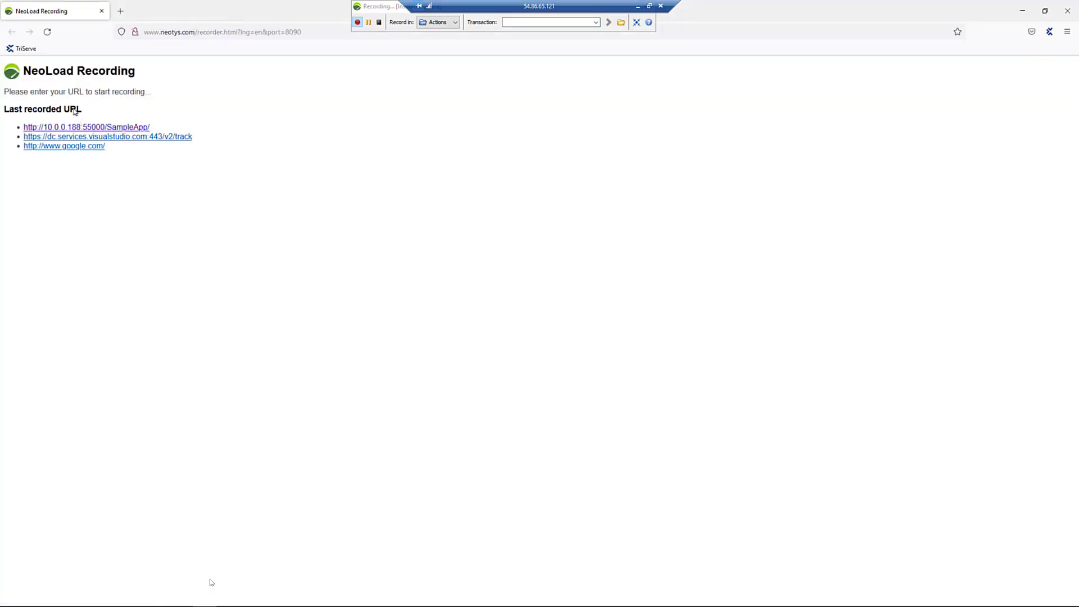
# - Load the TriServe application and record opening its Auto Loans page as a transaction named Loan
pyautogui.click(25, 49)
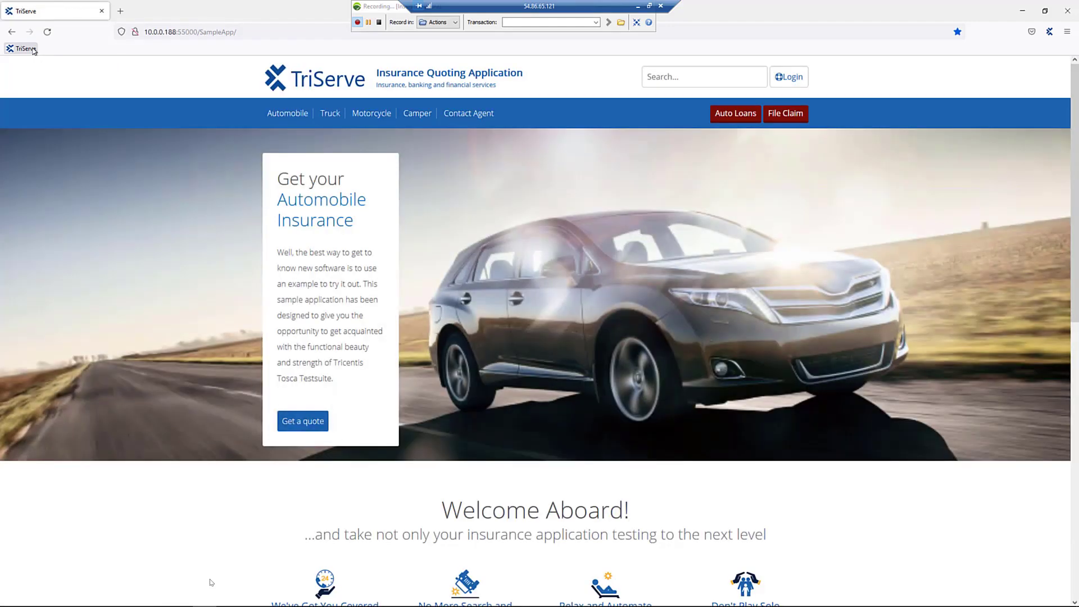
pyautogui.click(522, 25)
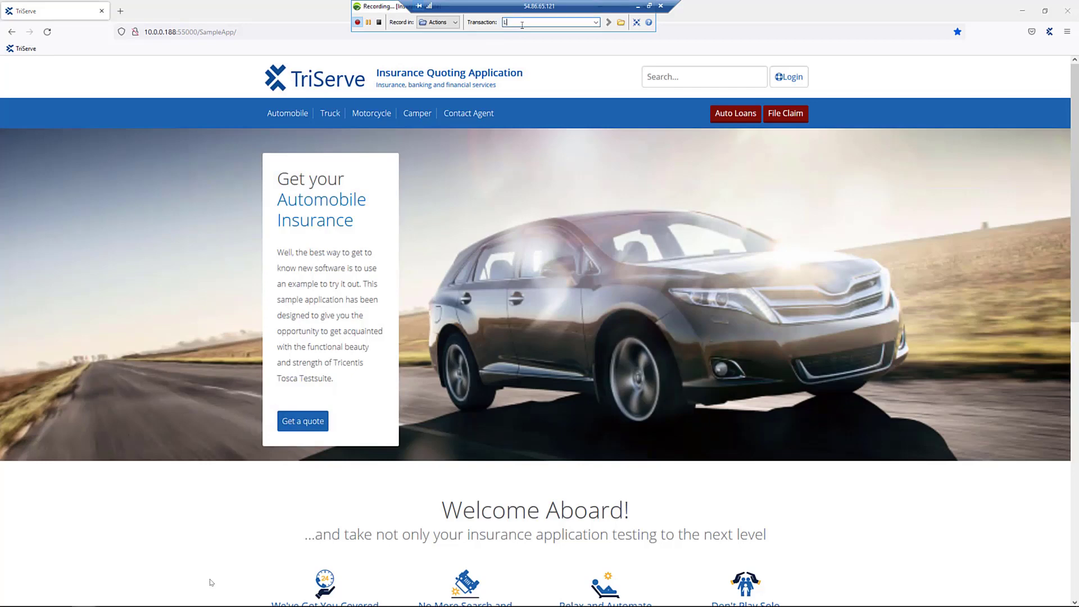
pyautogui.click(717, 113)
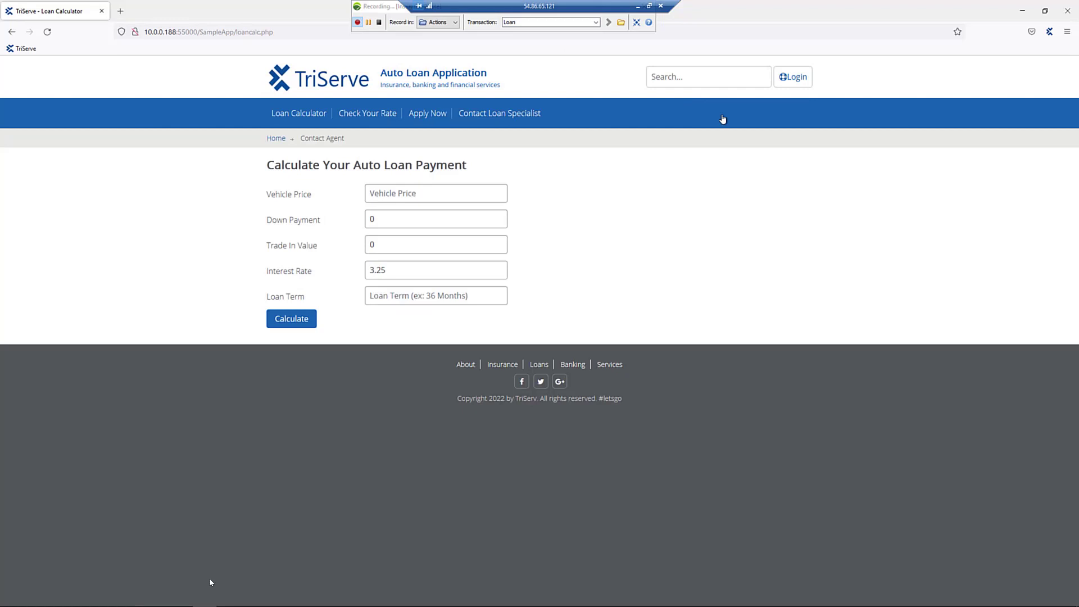
# - Fill in the auto loan calculator with vehicle price 20000, down payment 05000 and loan term 36
pyautogui.click(434, 190)
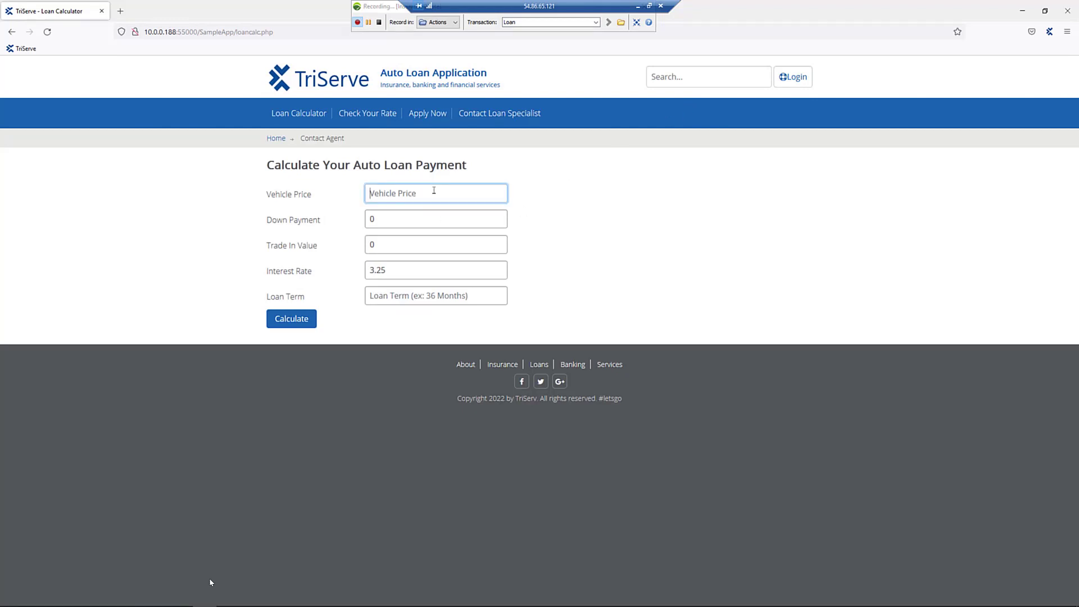
pyautogui.write('20000')
pyautogui.click(394, 220)
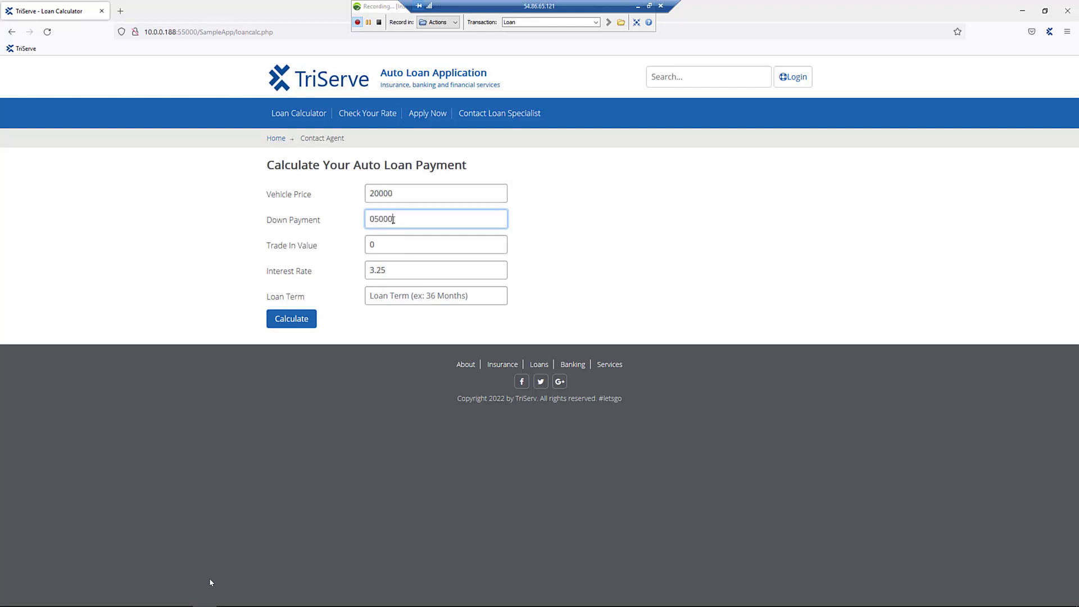
pyautogui.click(403, 297)
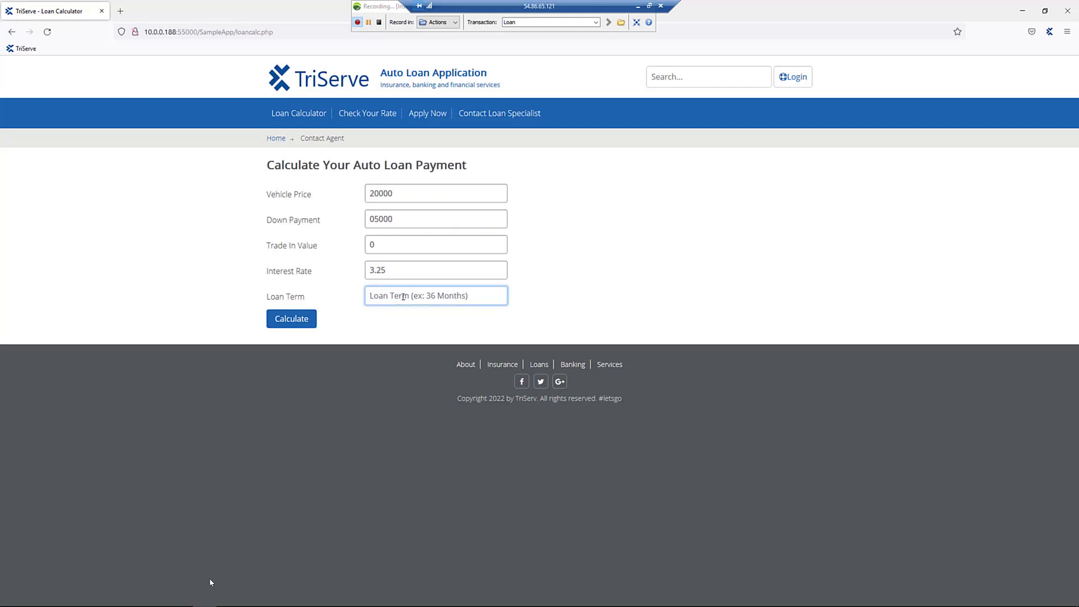
pyautogui.write('36')
# - Name the current transaction Calculate and calculate the monthly loan payment
pyautogui.click(496, 22)
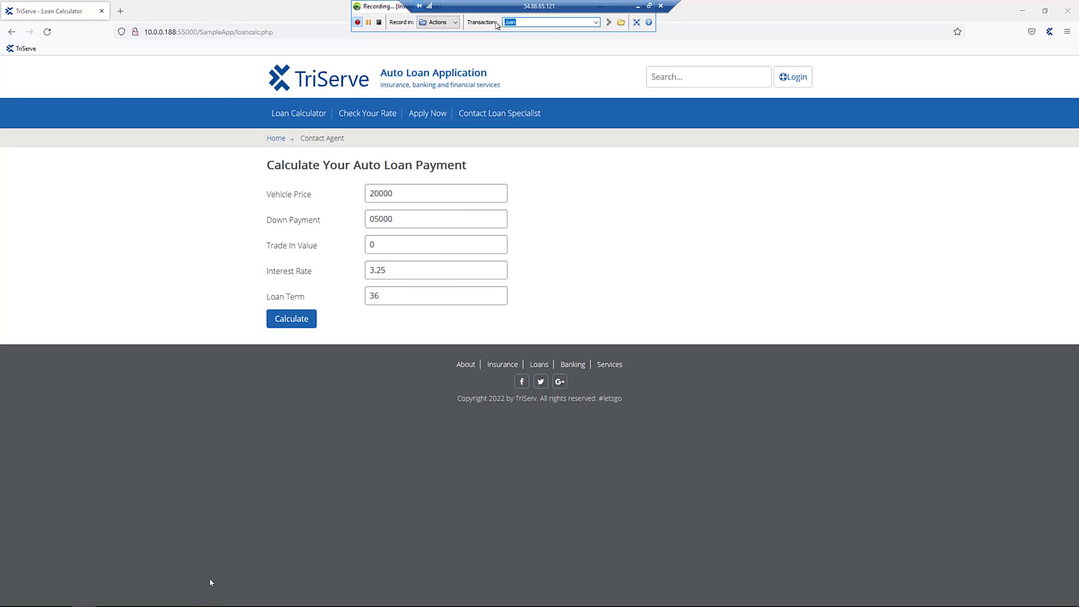
pyautogui.write('Calculate')
pyautogui.click(291, 320)
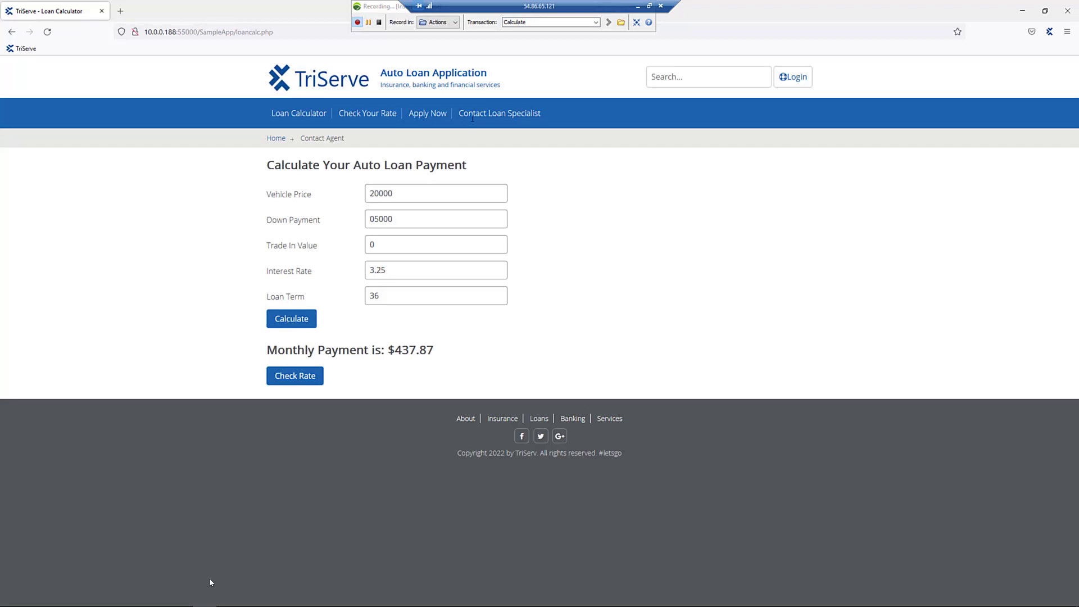
# - Name the current transaction CheckRate and open the page for checking the credit rate
pyautogui.click(511, 22)
pyautogui.moveTo(529, 22); pyautogui.dragTo(487, 21)
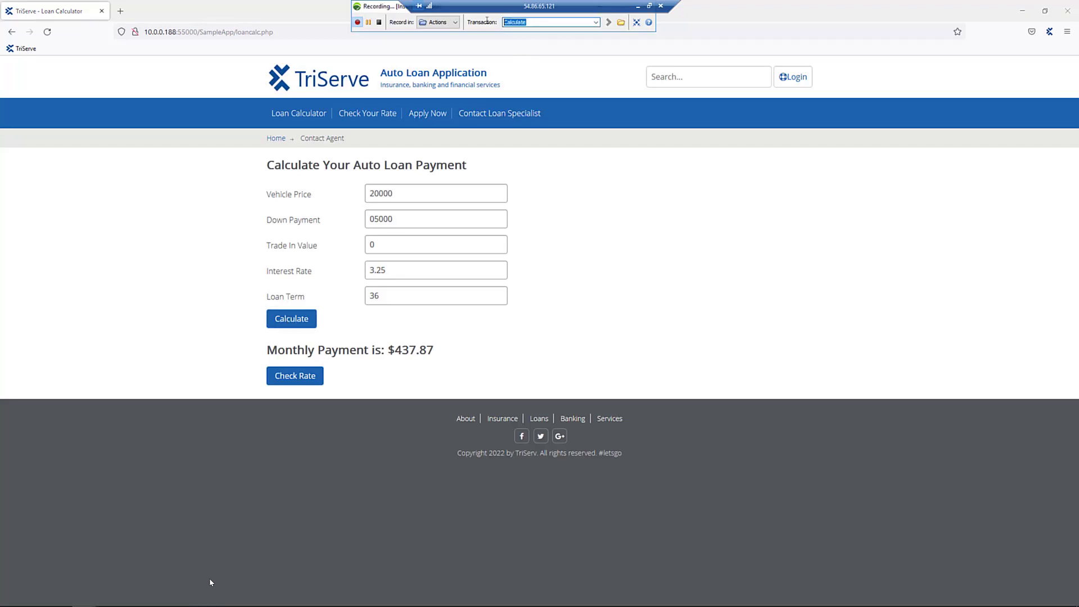
pyautogui.write('C')
pyautogui.click(301, 377)
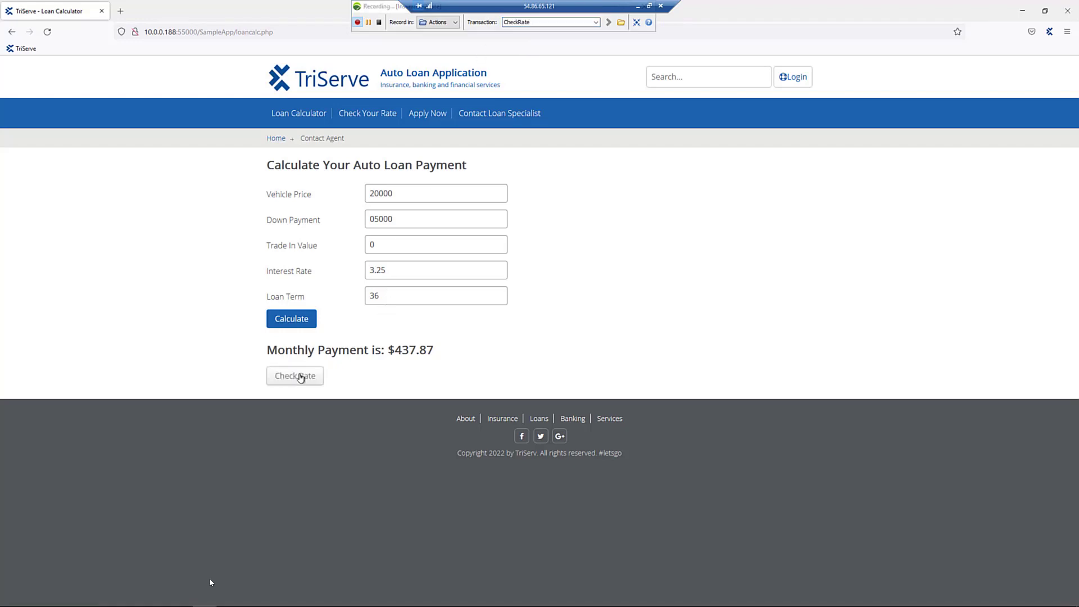
pyautogui.click(362, 114)
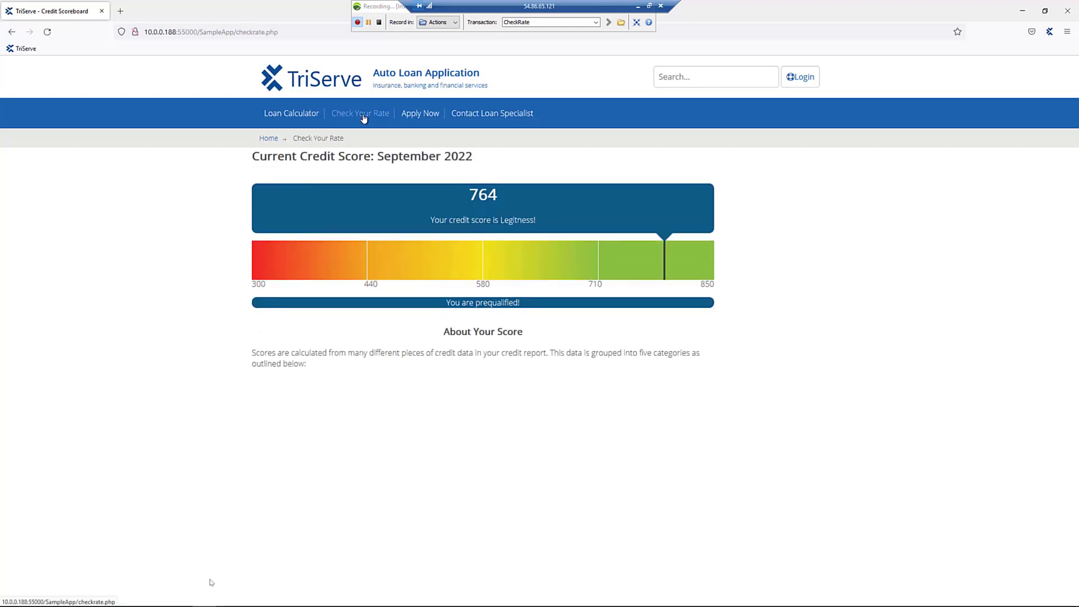
# - Name the current transaction ReturnHome and go back to the TriServe home page
pyautogui.click(503, 22)
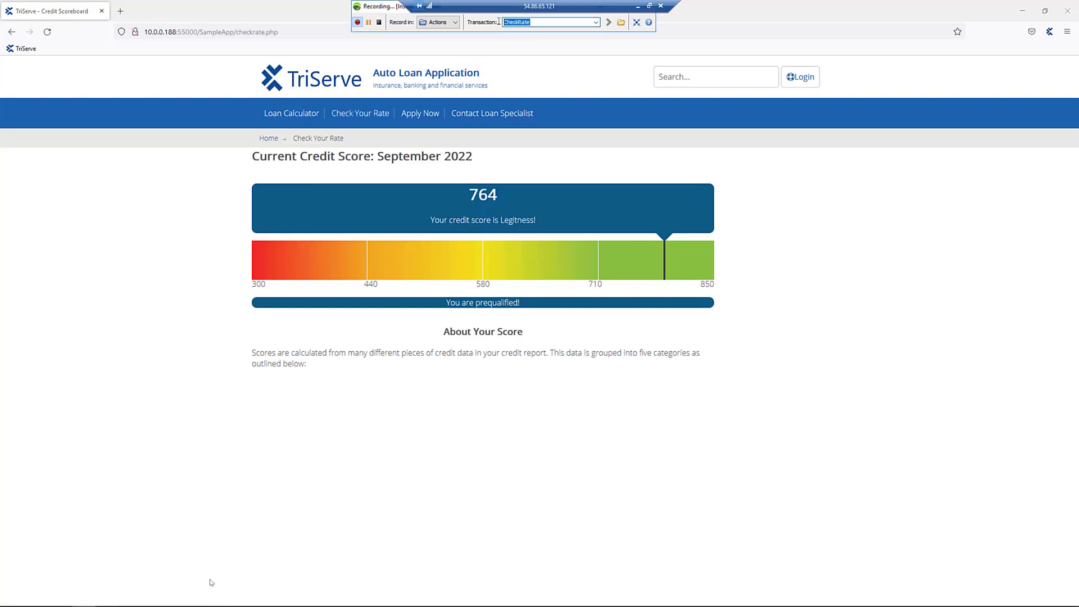
pyautogui.write('ReturnHome')
pyautogui.click(270, 140)
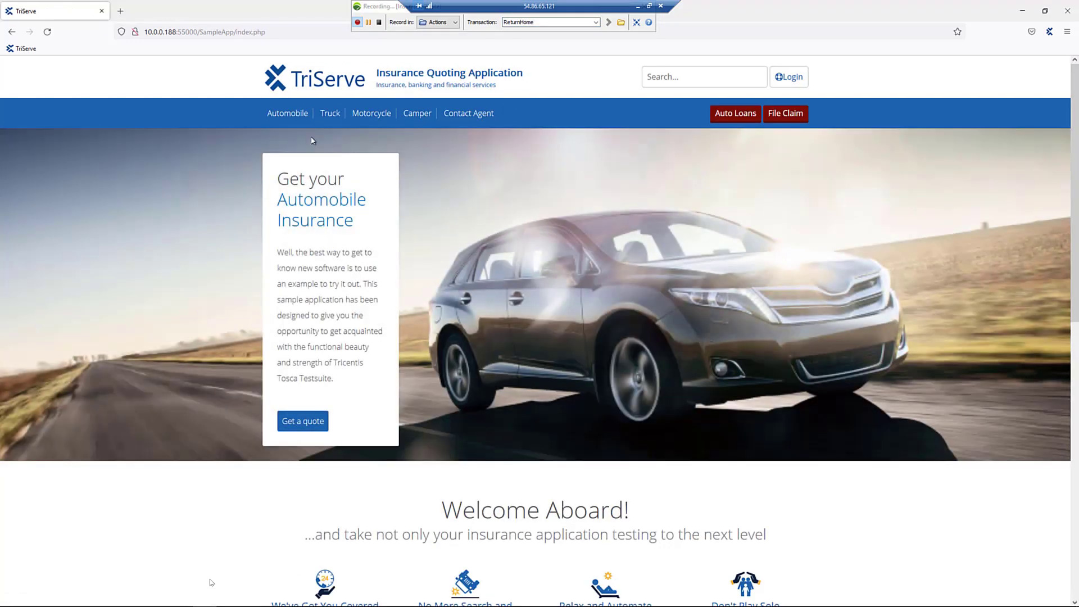
# - Stop the recording and complete the post-recording wizard, excluding hosts maxcdn.bootstrapcdn.com and cdn.jsdelivr.net and keeping the search for dynamic parameters
pyautogui.click(379, 23)
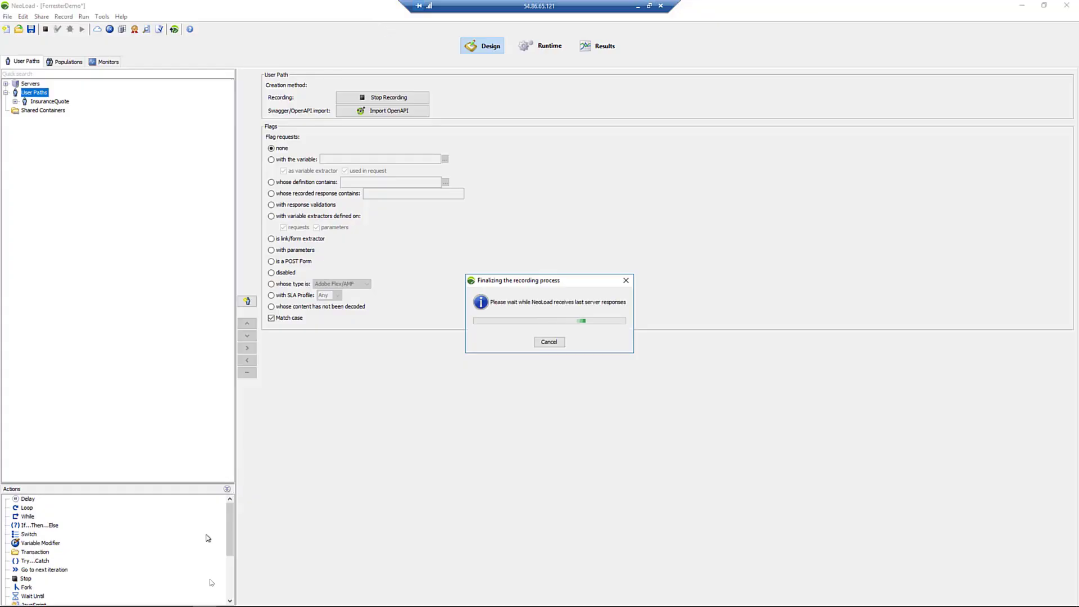
pyautogui.moveTo(154, 604)
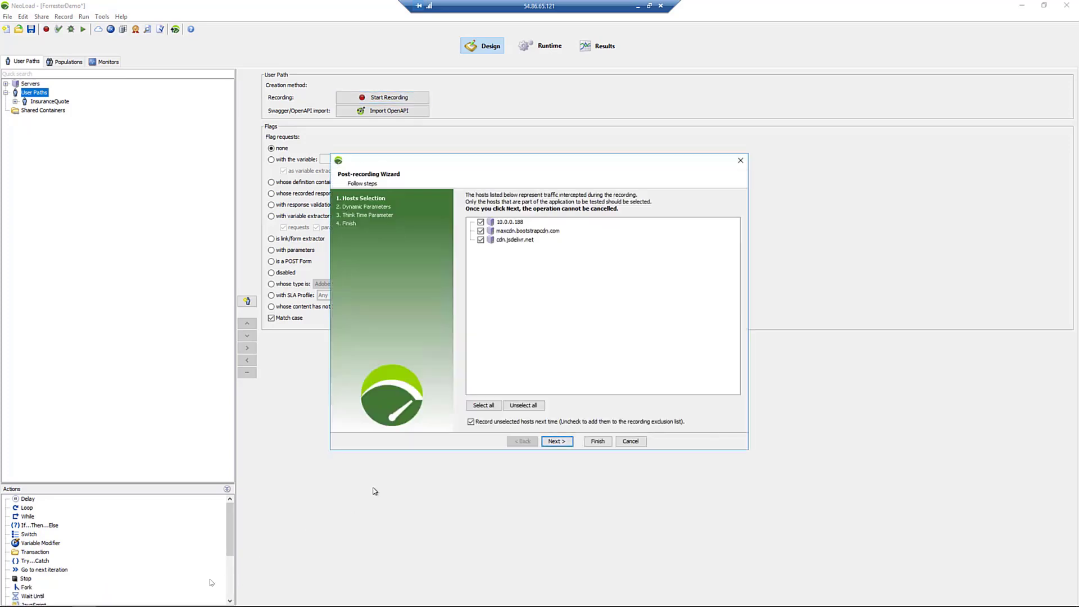
pyautogui.click(481, 232)
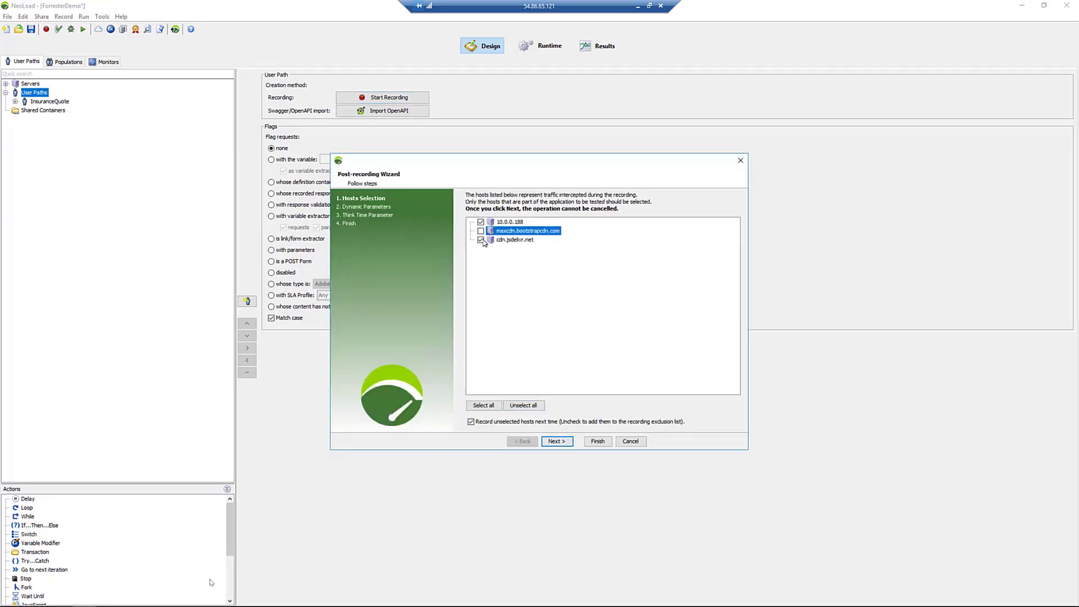
pyautogui.click(481, 240)
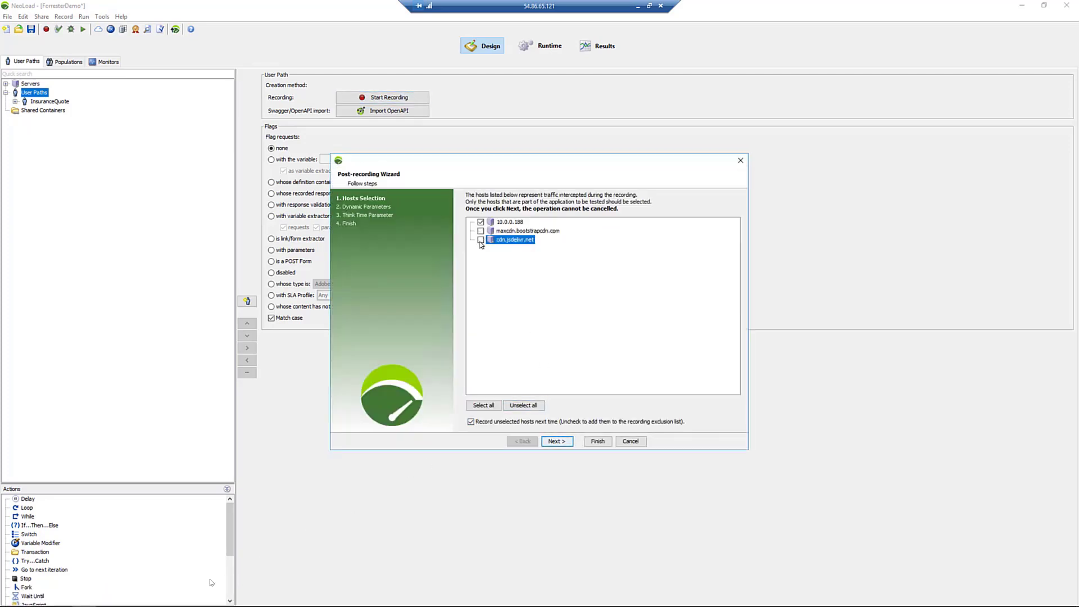
pyautogui.click(557, 442)
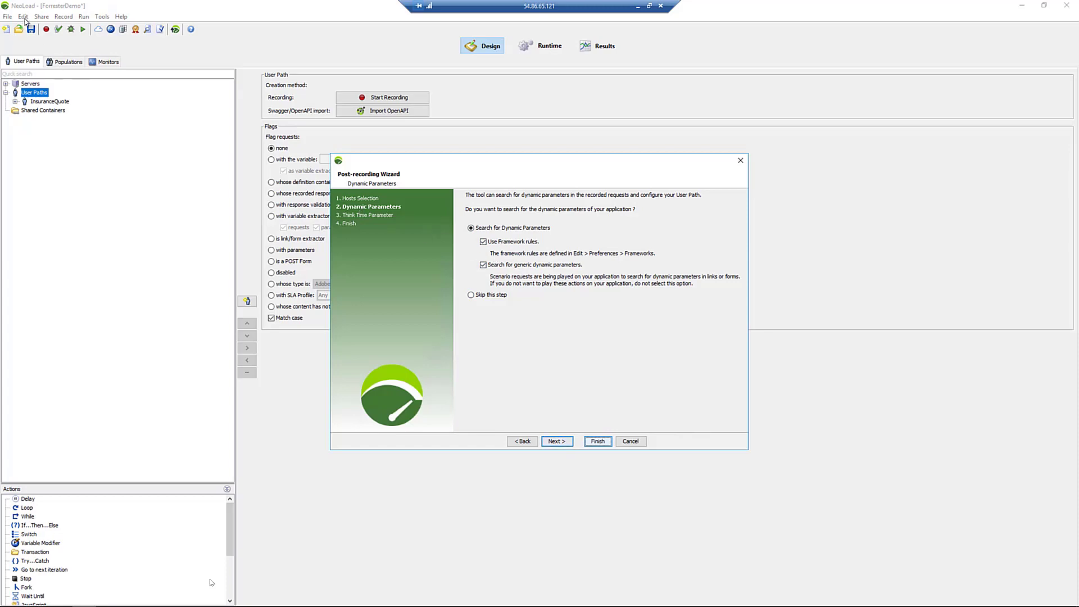
pyautogui.click(597, 442)
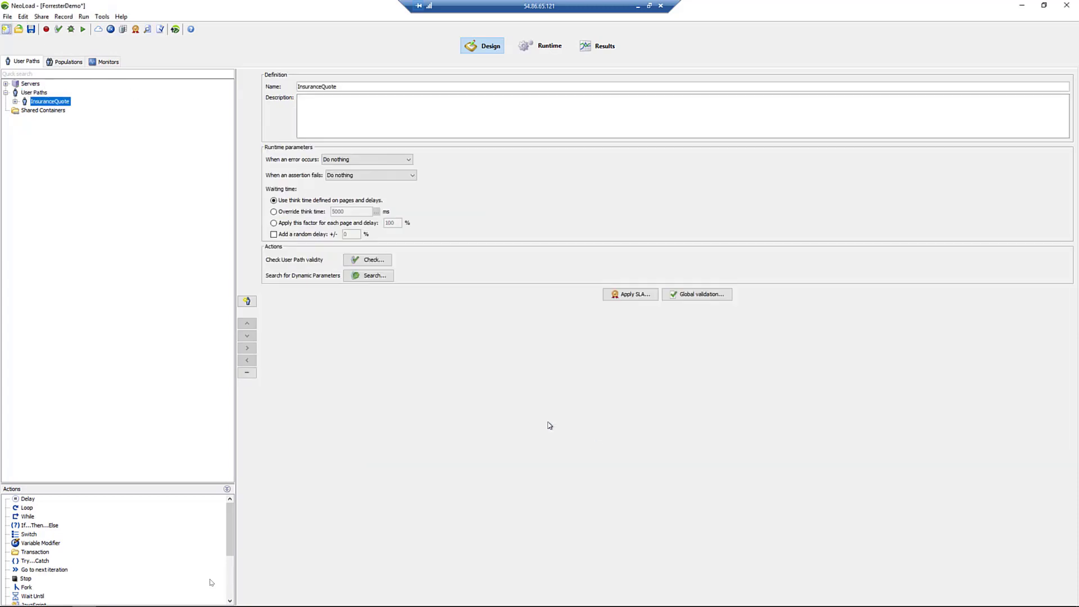
# - Expand the InsuranceQuote user path's actions to show the pages recorded under Loan, CheckRate and ReturnHome
pyautogui.click(16, 102)
pyautogui.click(25, 119)
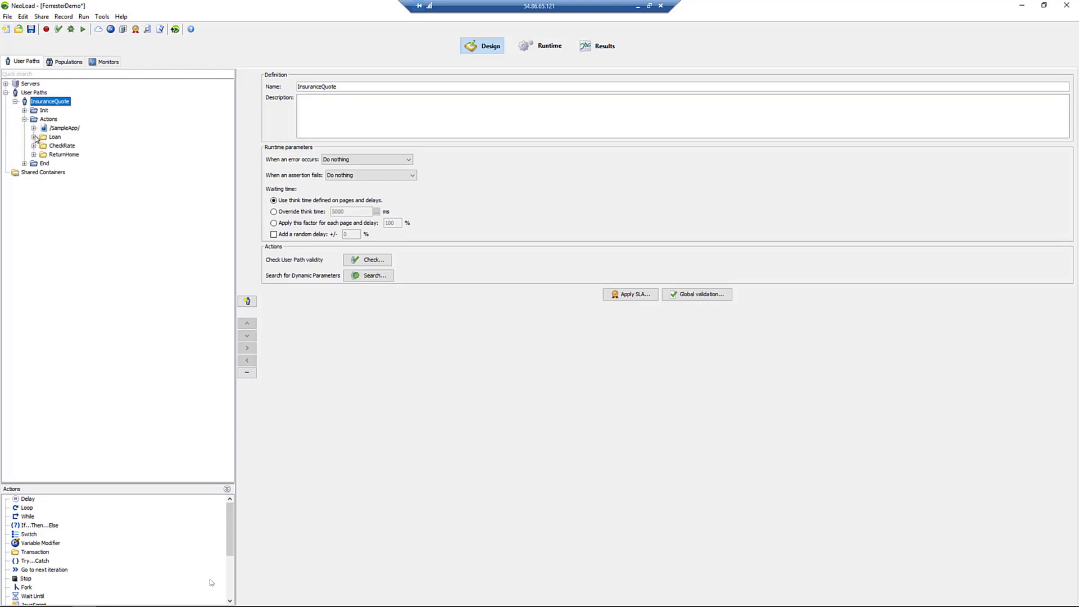
pyautogui.click(34, 137)
pyautogui.click(33, 156)
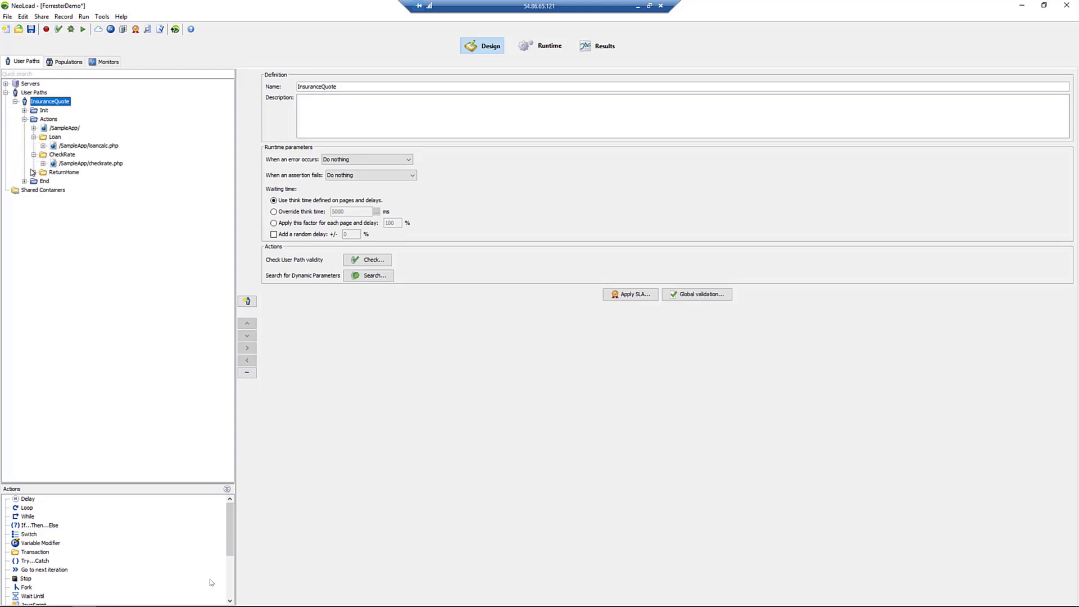
pyautogui.click(34, 172)
# - Examine the individual requests recorded in the checkrate.php, index.php and loancalc.php pages, including fintech.css and style.css
pyautogui.click(44, 164)
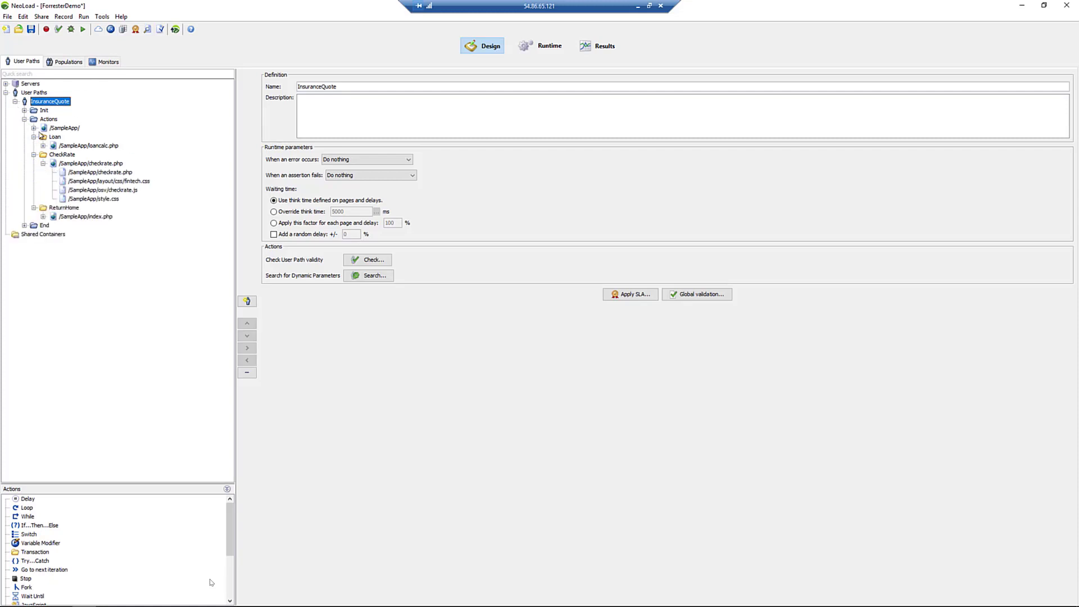
pyautogui.click(84, 173)
pyautogui.click(85, 185)
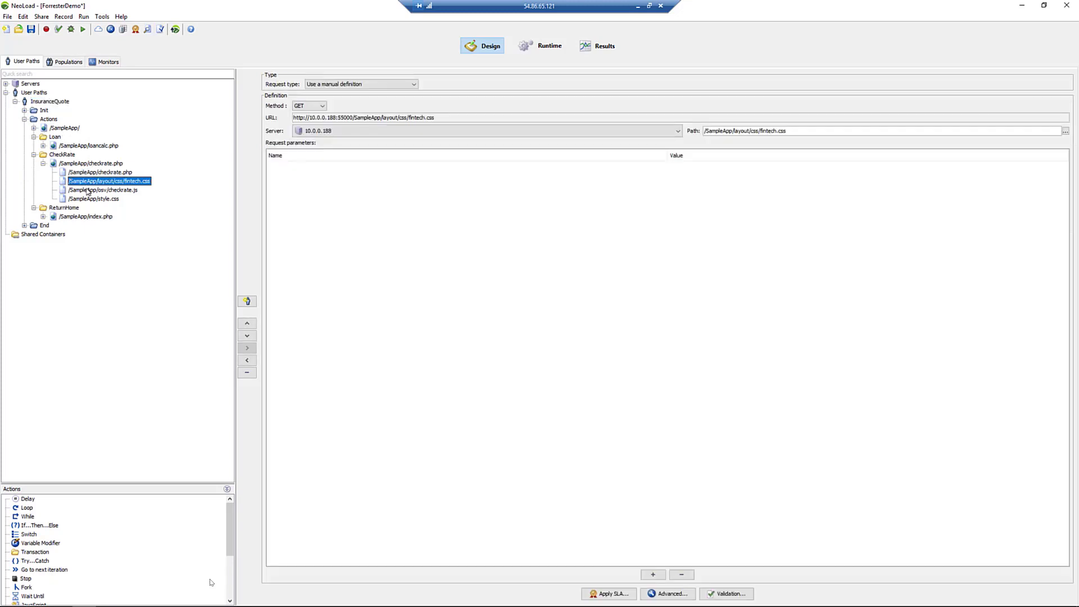
pyautogui.click(89, 199)
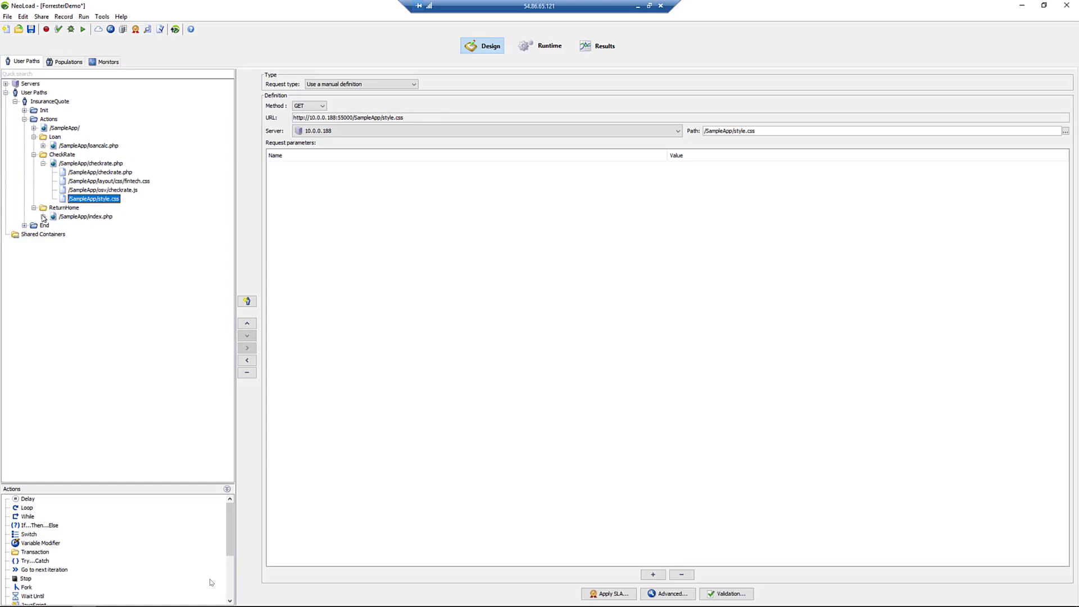
pyautogui.click(44, 217)
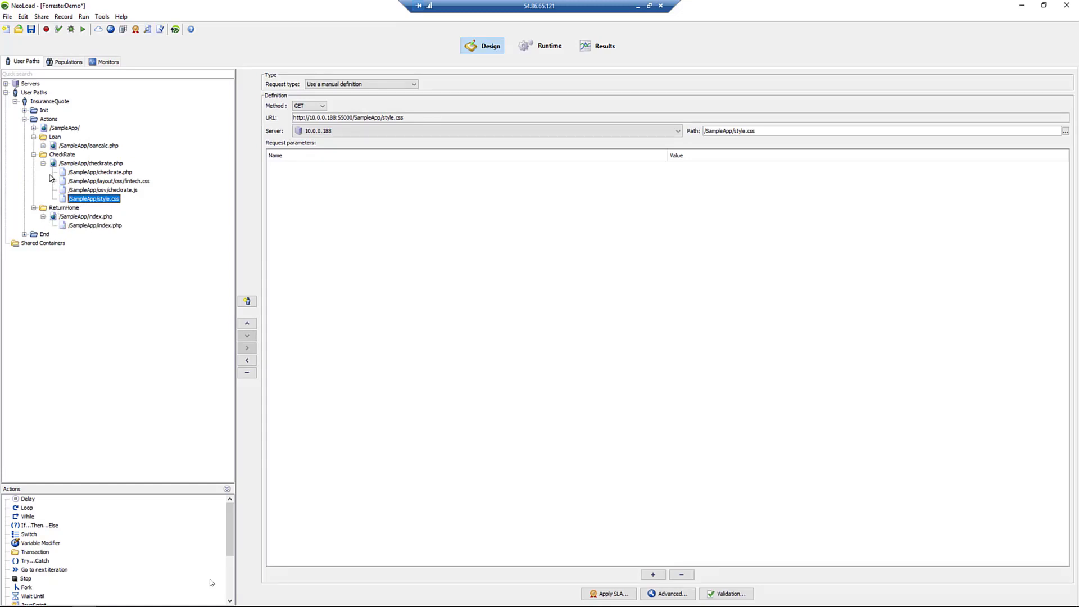
pyautogui.click(43, 146)
pyautogui.click(79, 155)
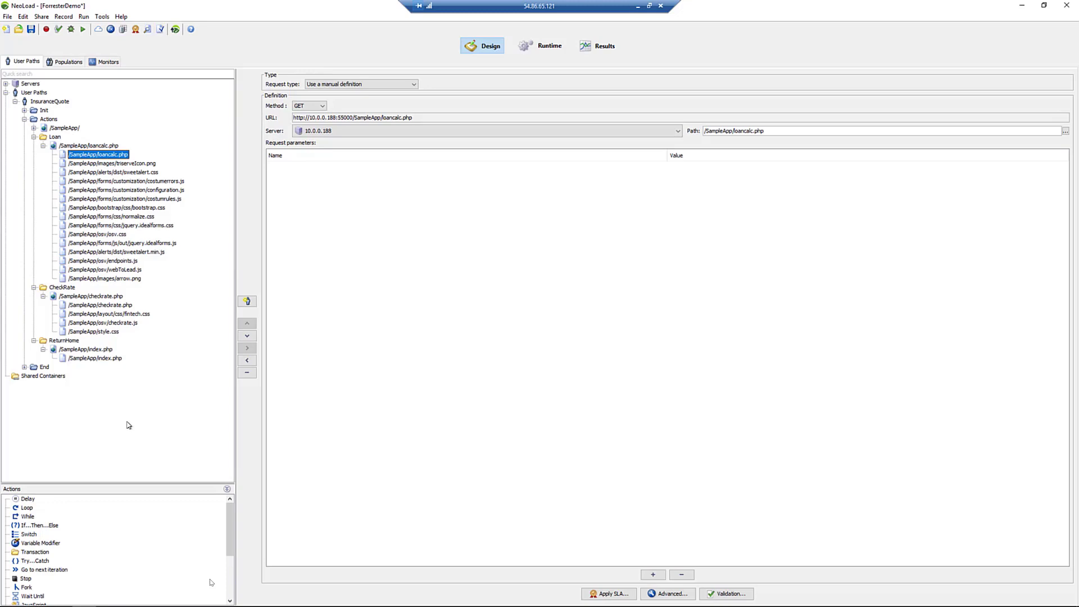
# - Switch to Firefox and close the TriServe page left open from the recording
pyautogui.moveTo(148, 606)
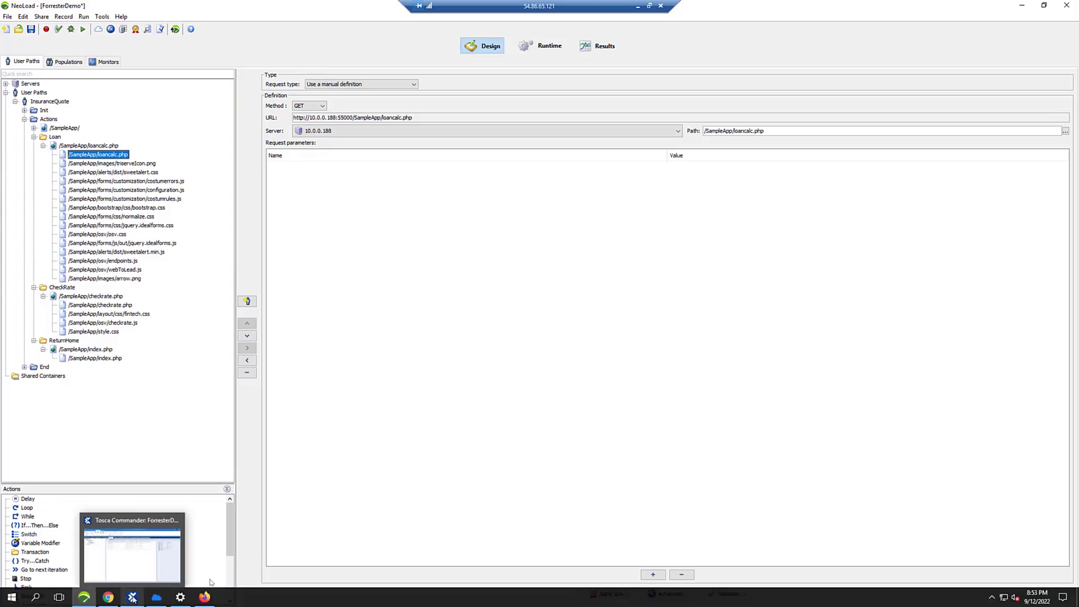
pyautogui.click(206, 602)
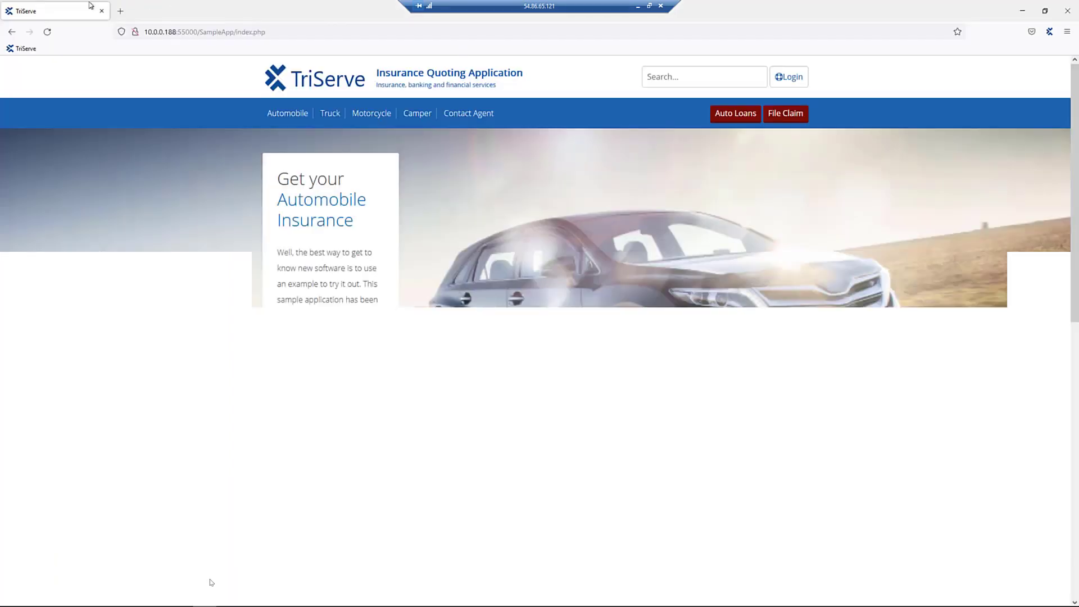
pyautogui.click(102, 12)
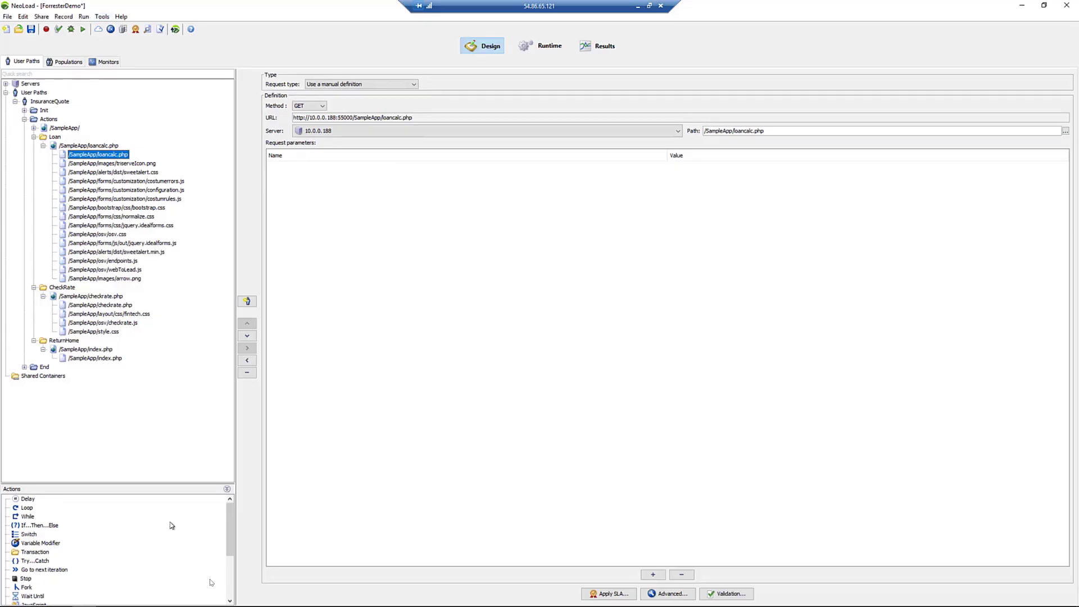
# - Switch to Tosca Commander and transfer UpdateBillingAddress to NeoLoad as a web test case
pyautogui.click(133, 600)
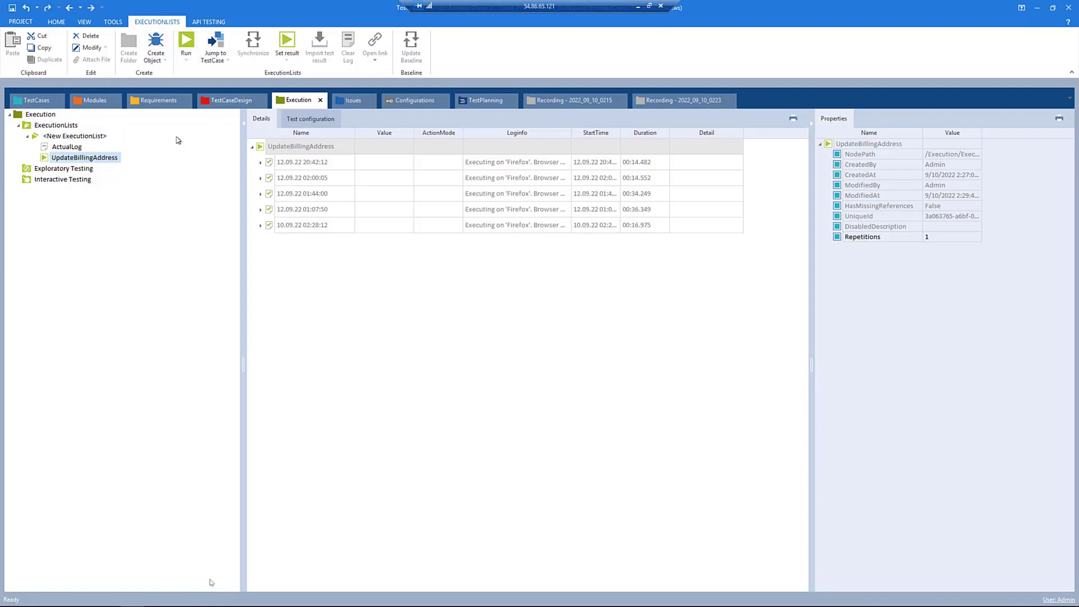
pyautogui.rightClick(101, 163)
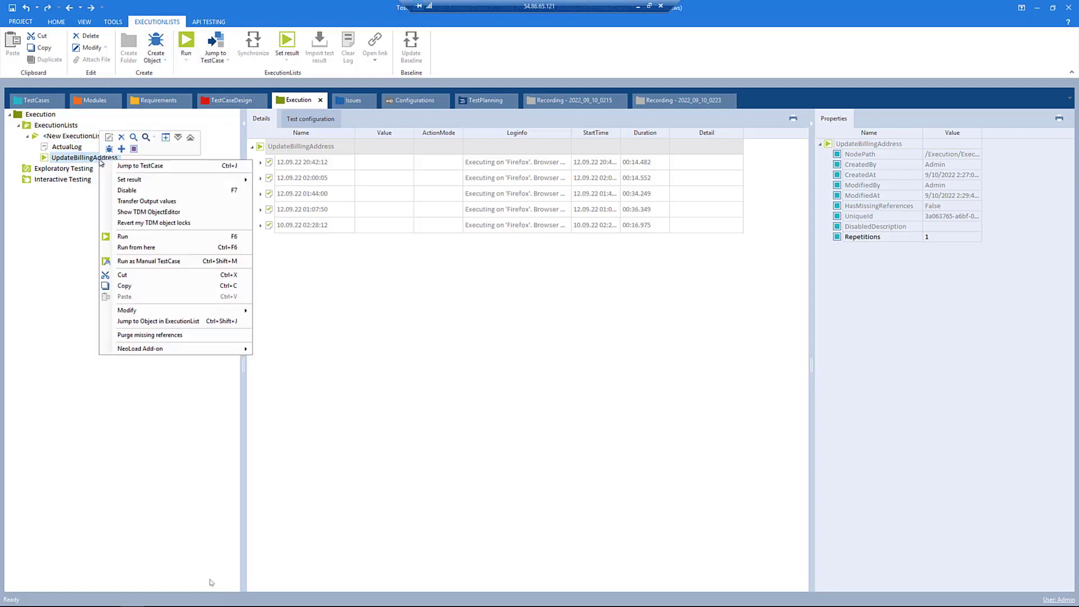
pyautogui.moveTo(192, 351)
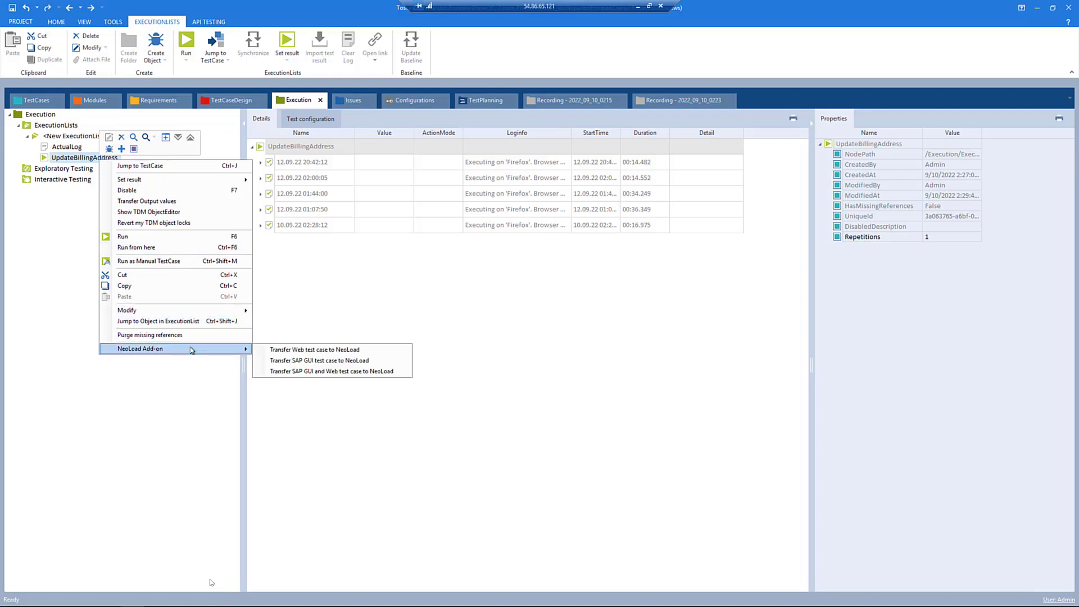
pyautogui.click(286, 350)
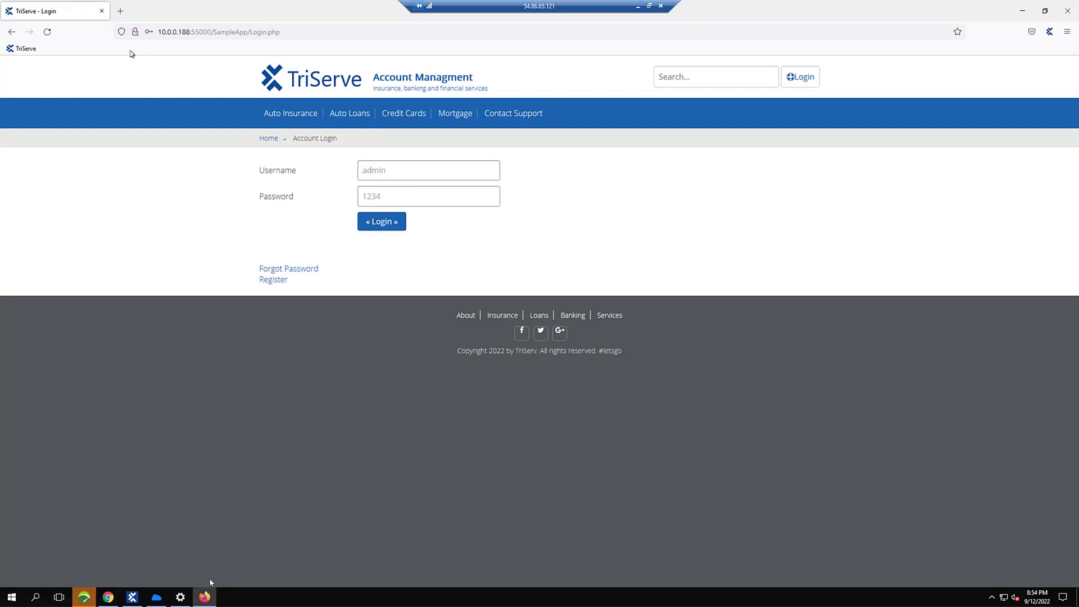
# - Close the TriServe login page in Firefox and switch back to the ForresterDemo project in NeoLoad
pyautogui.click(101, 12)
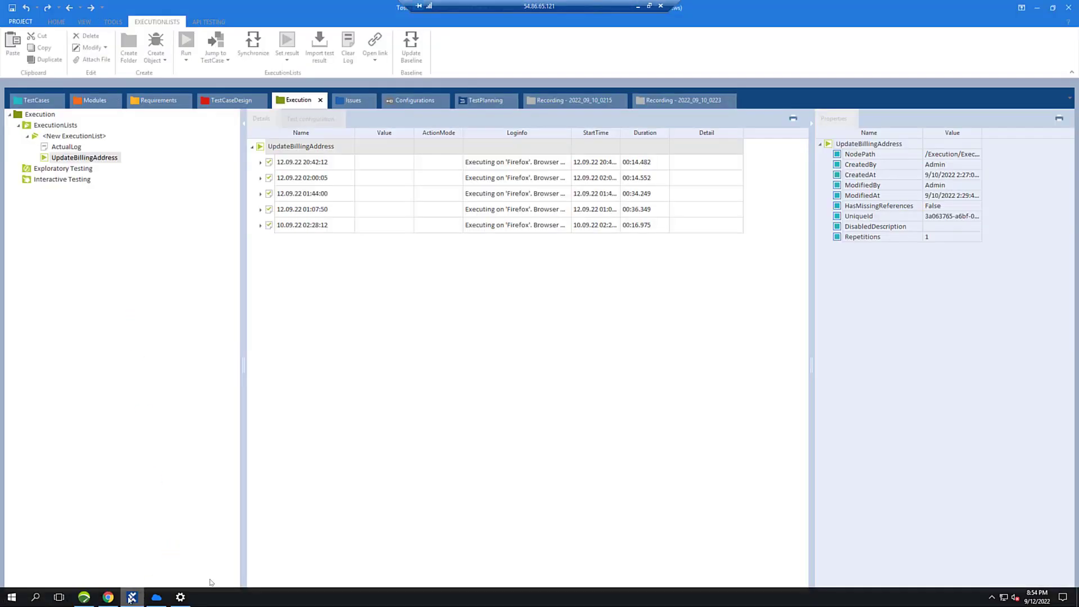
pyautogui.click(85, 597)
pyautogui.click(85, 597)
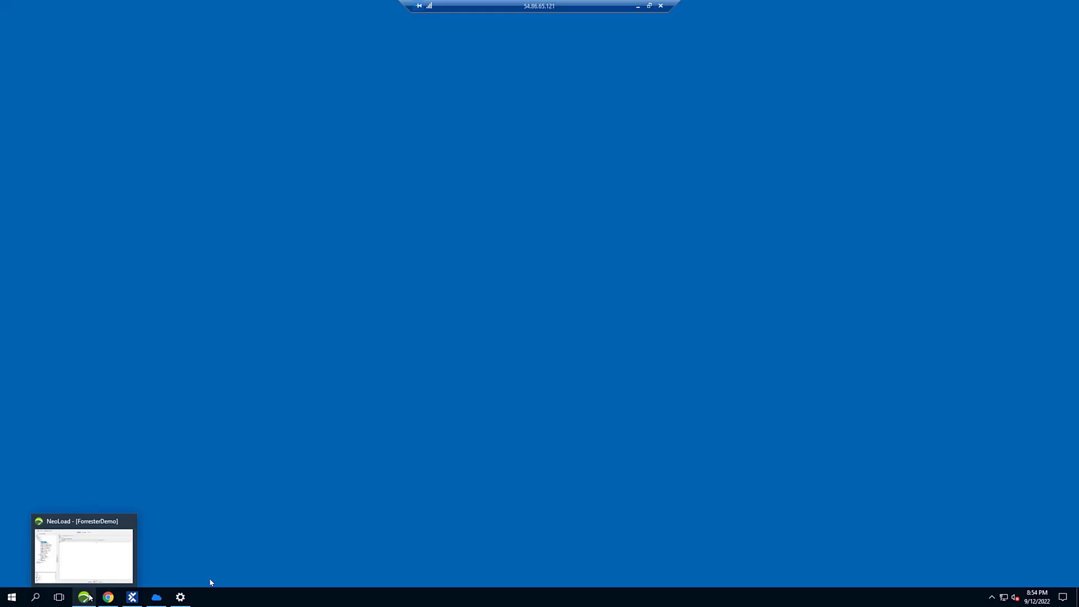
pyautogui.click(86, 597)
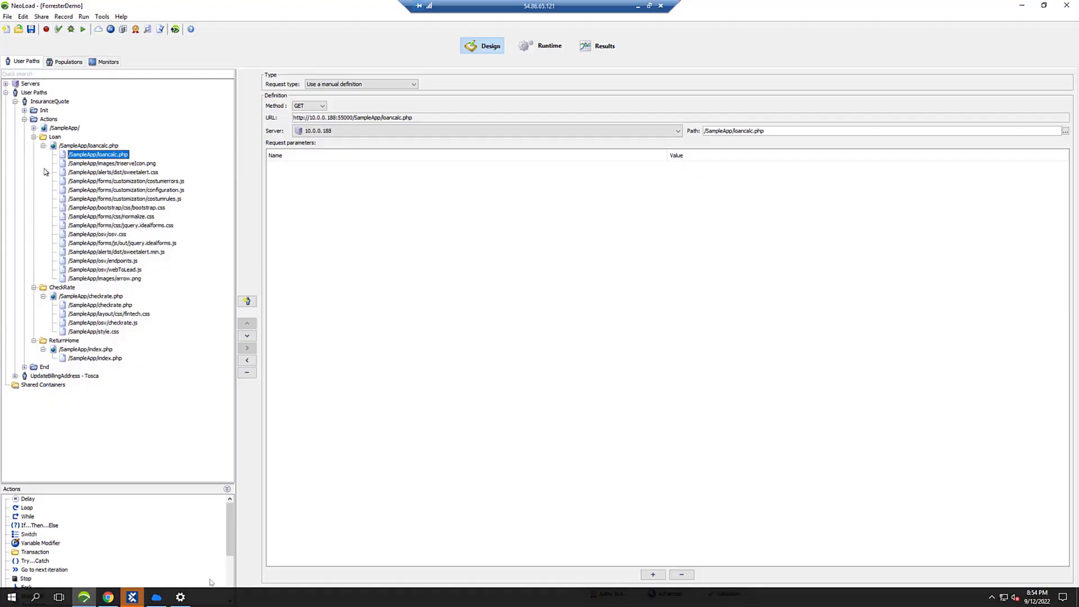
# - Collapse InsuranceQuote and expand the UpdateBillingAddress - Tosca actions to show the pages under TriServe, Update Billing Address and Logout
pyautogui.click(16, 101)
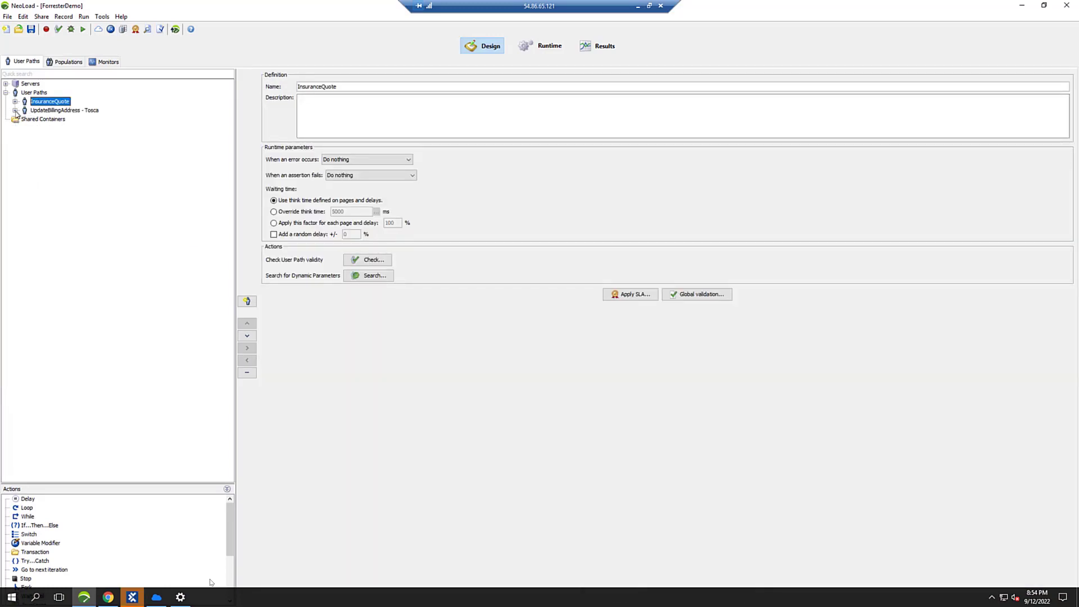
pyautogui.click(16, 111)
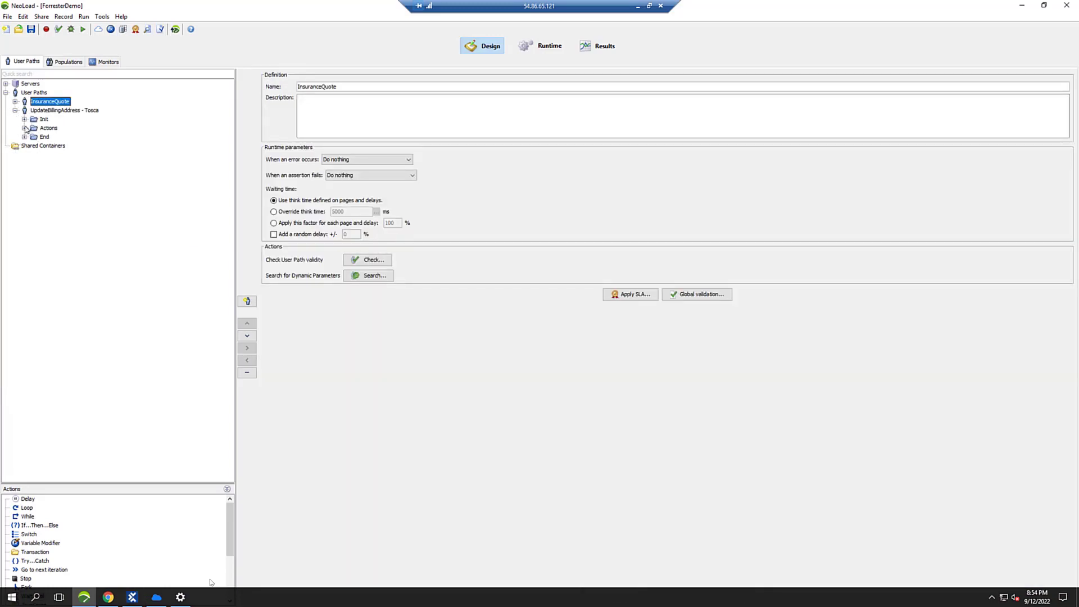
pyautogui.click(24, 129)
pyautogui.click(133, 599)
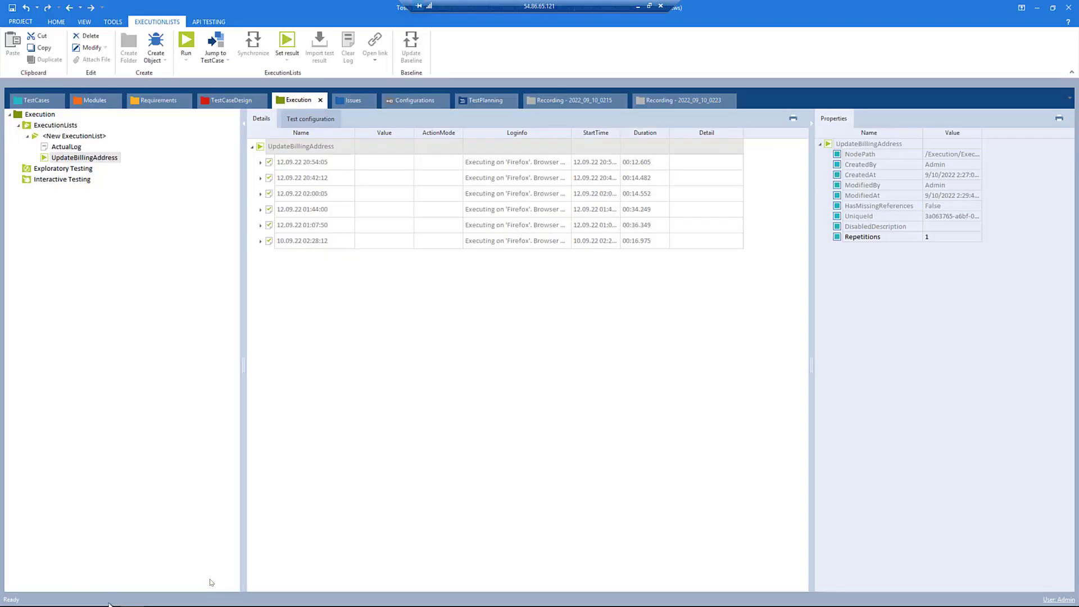
pyautogui.click(89, 600)
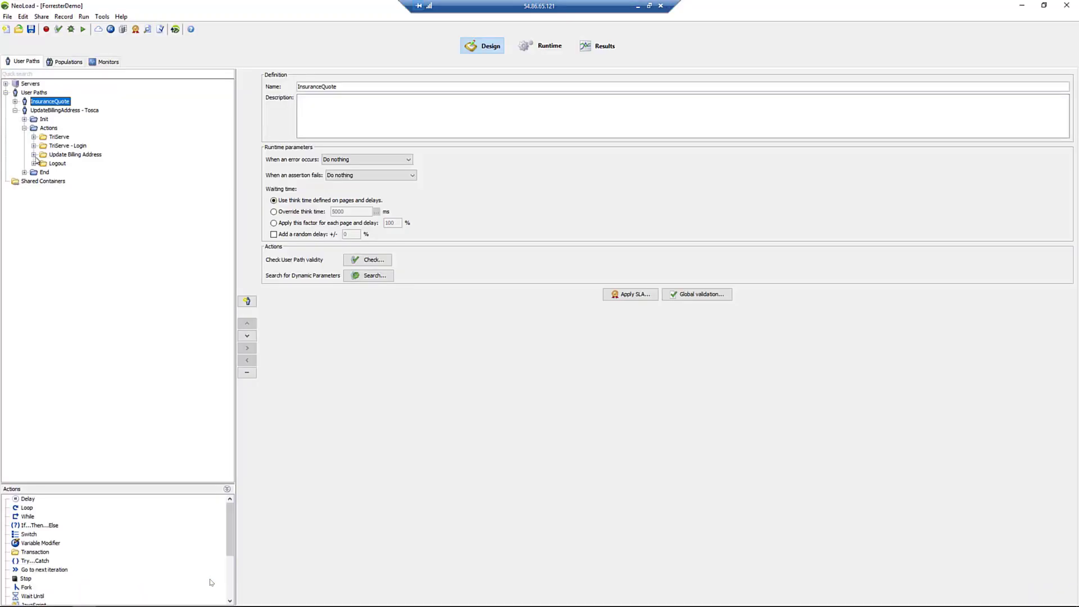
pyautogui.click(34, 137)
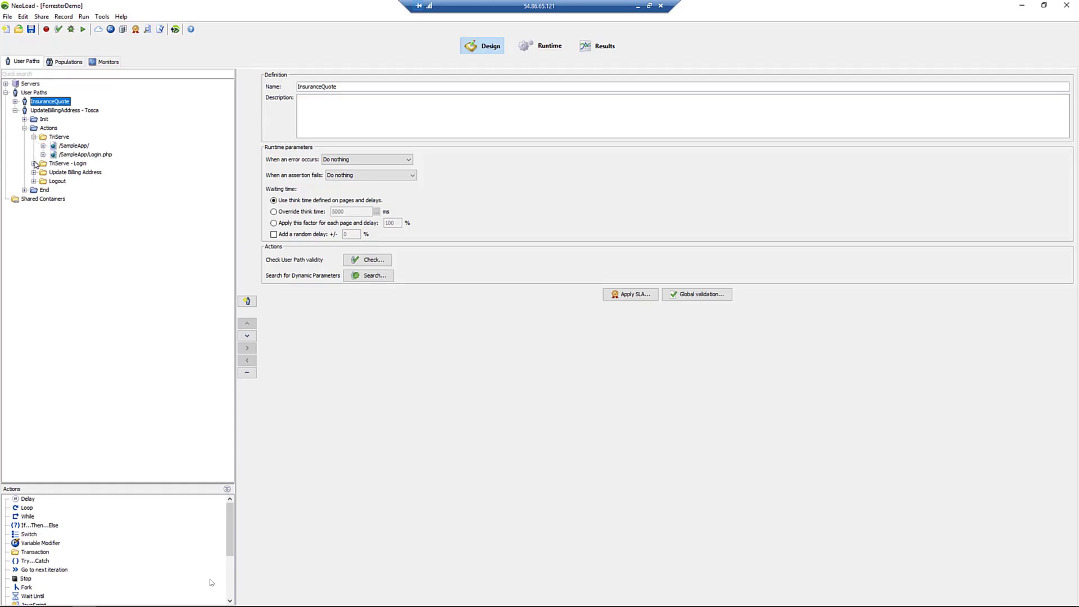
pyautogui.click(34, 173)
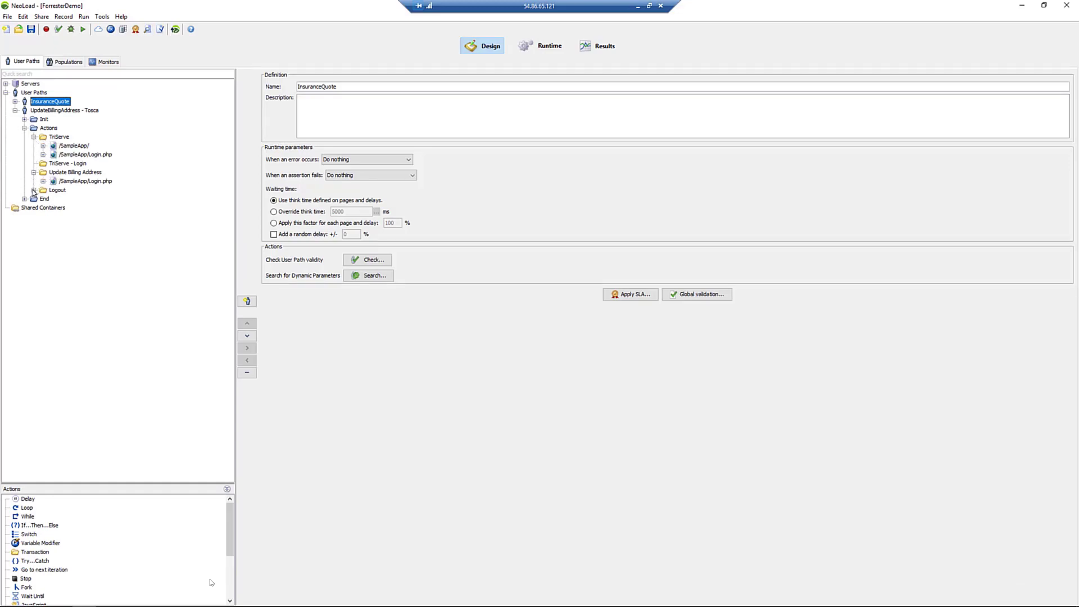
pyautogui.click(34, 190)
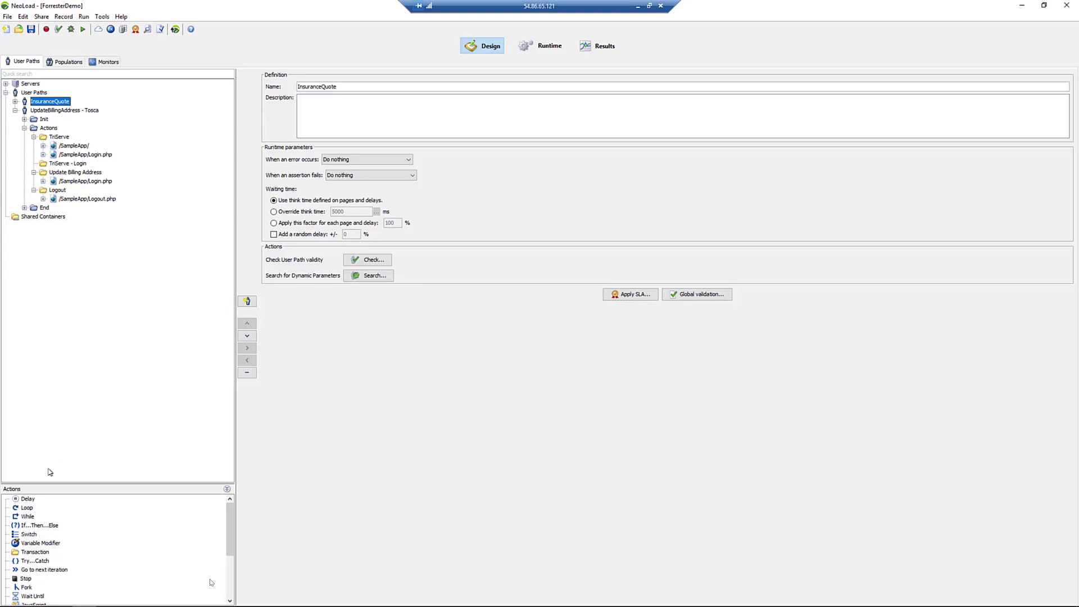
# - Wrap the Update Billing Address transaction in a Loop action and open the Login.php request inside it
pyautogui.moveTo(49, 485); pyautogui.dragTo(48, 358)
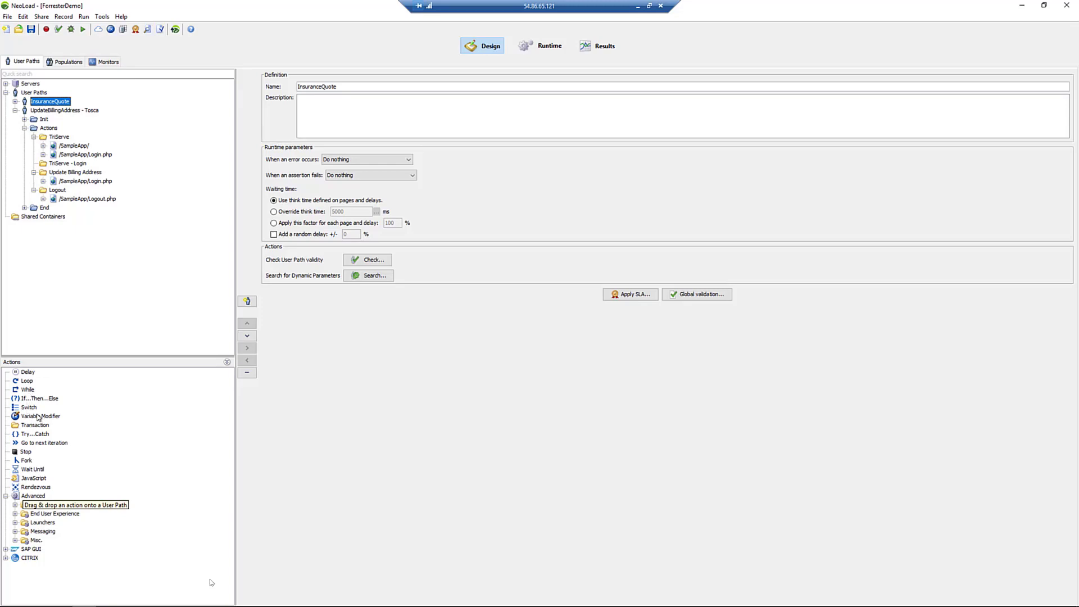
pyautogui.moveTo(26, 384); pyautogui.dragTo(58, 177)
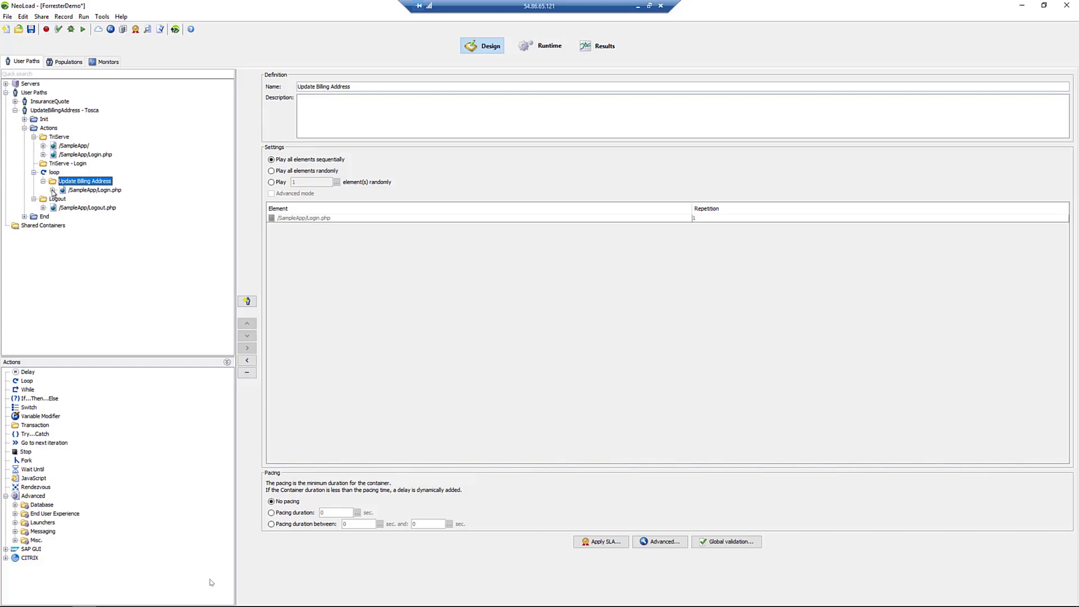
pyautogui.click(52, 190)
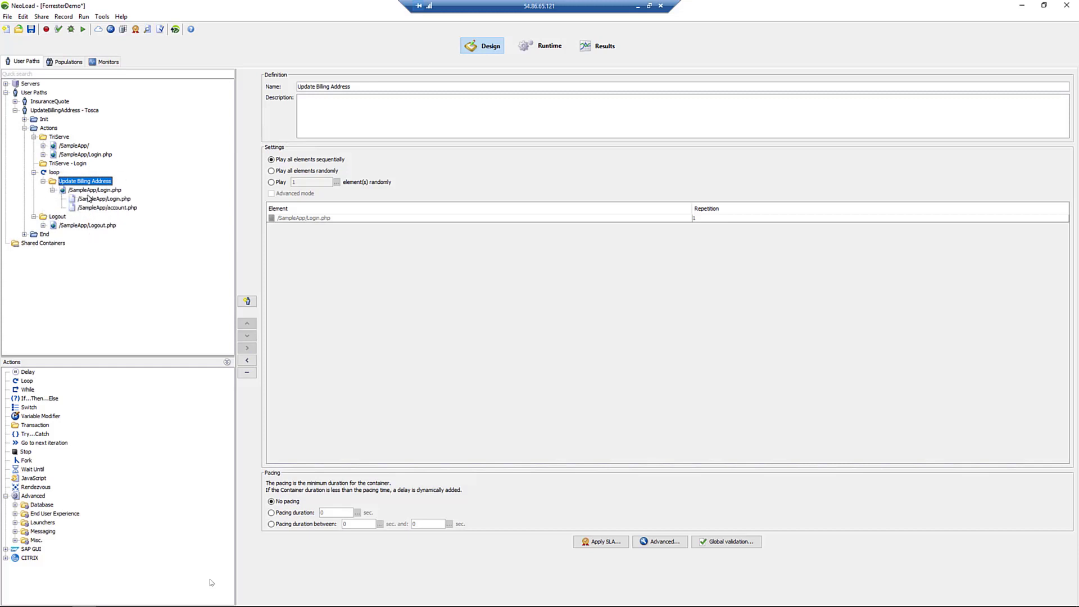
pyautogui.click(89, 200)
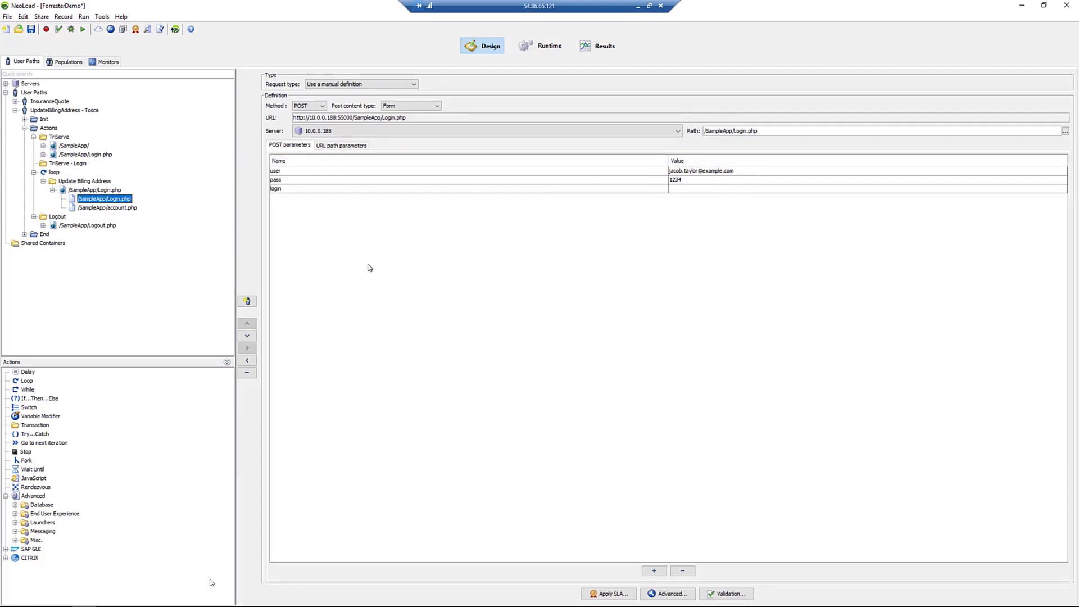
# - Start a new variable of type File and name it LoginIDs
pyautogui.click(111, 29)
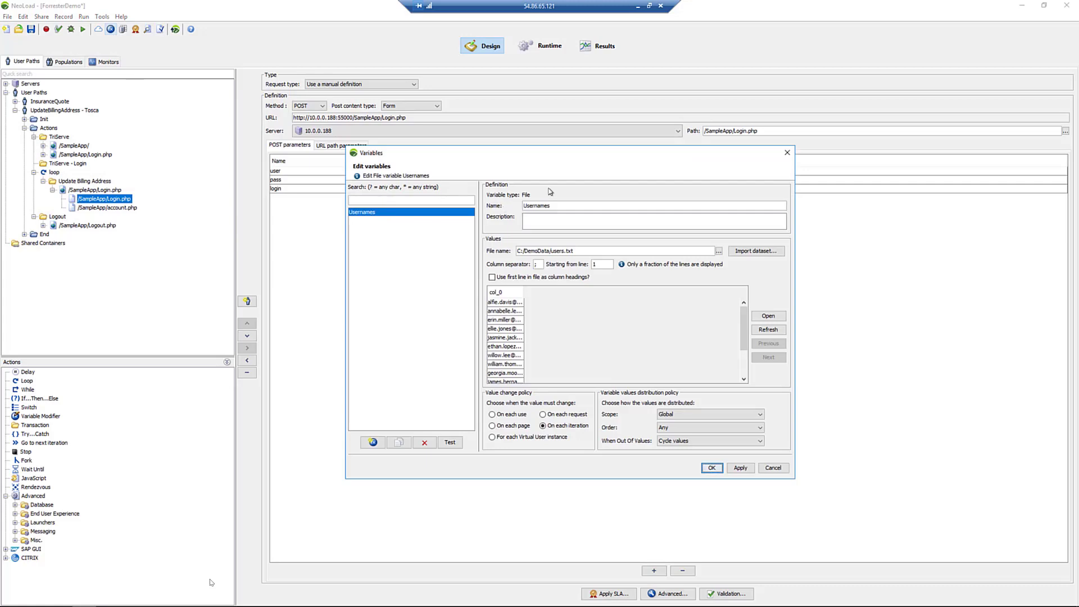
pyautogui.click(373, 443)
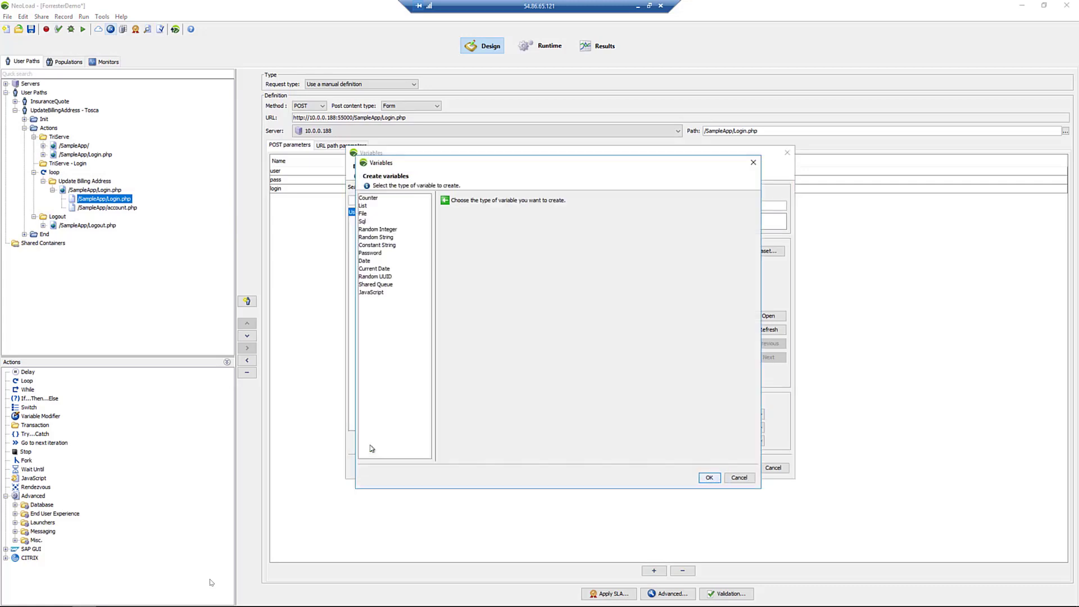
pyautogui.click(366, 215)
pyautogui.moveTo(522, 215); pyautogui.dragTo(448, 213)
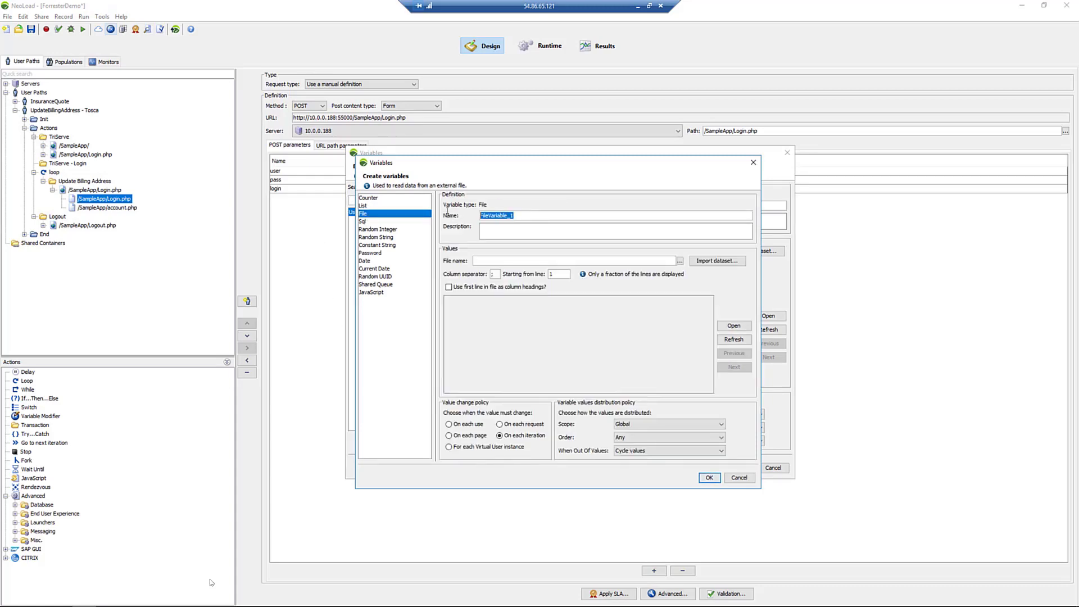
pyautogui.write('LoginIDs')
# - Set the LoginIDs variable's source file to users.txt from the DemoData folder on the C: drive
pyautogui.click(680, 261)
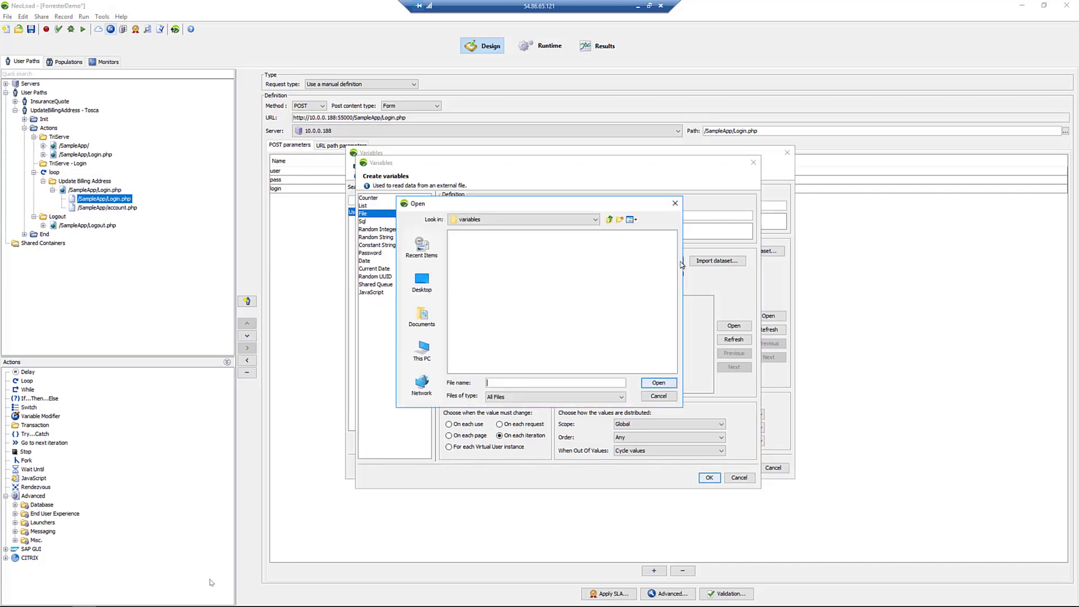
pyautogui.click(422, 349)
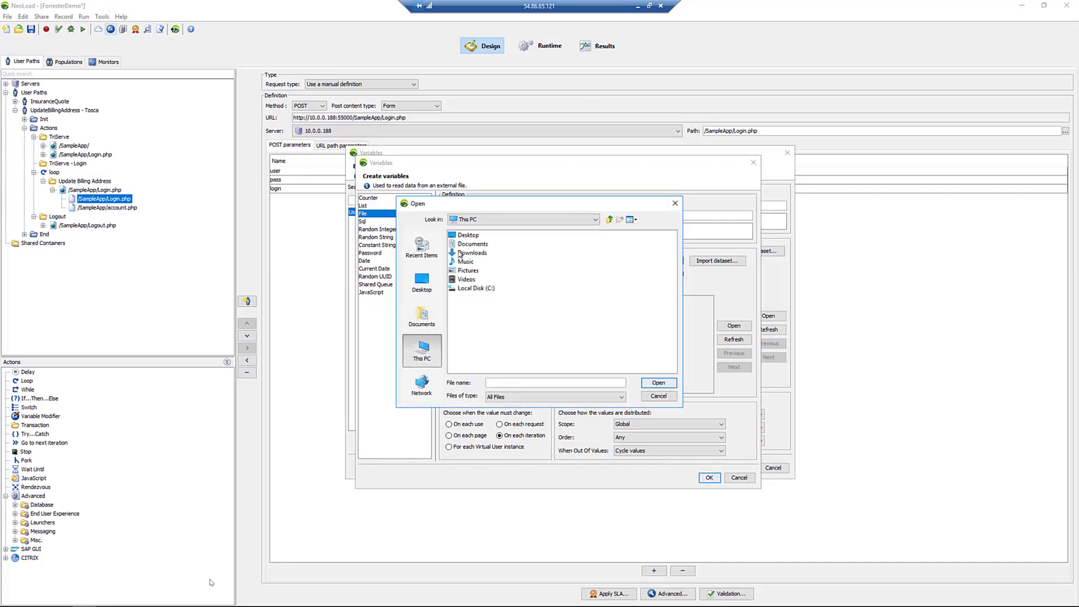
pyautogui.click(464, 289)
pyautogui.doubleClick(453, 290)
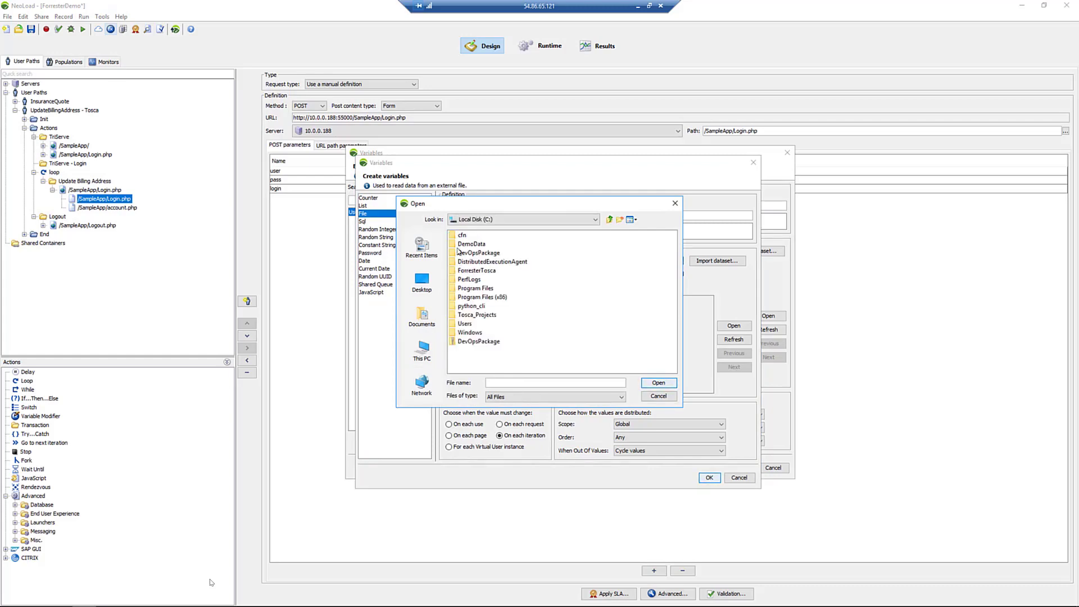
pyautogui.doubleClick(457, 245)
pyautogui.click(464, 235)
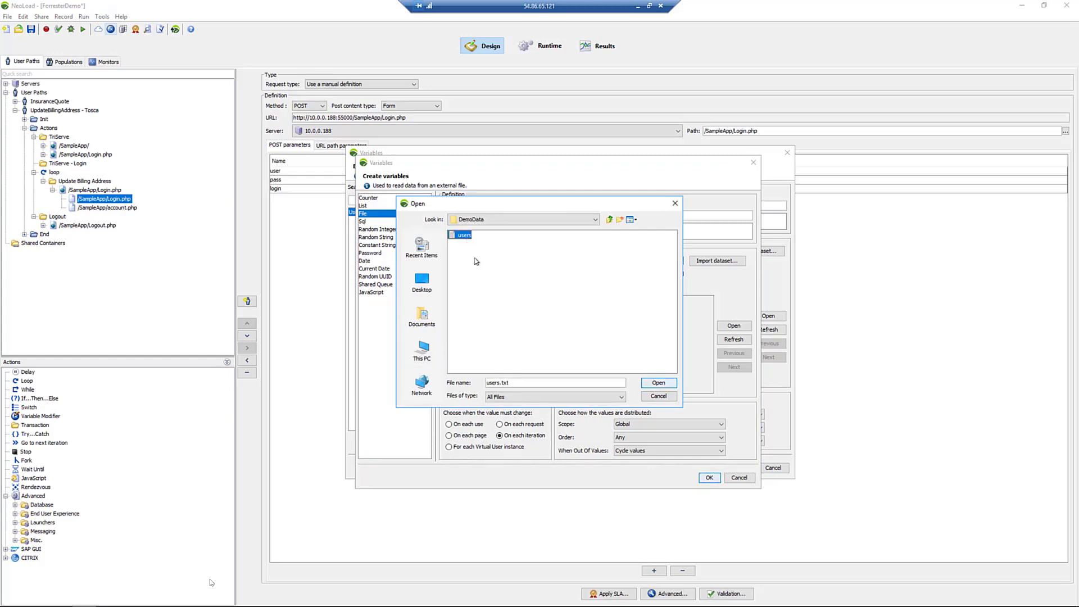
pyautogui.click(658, 383)
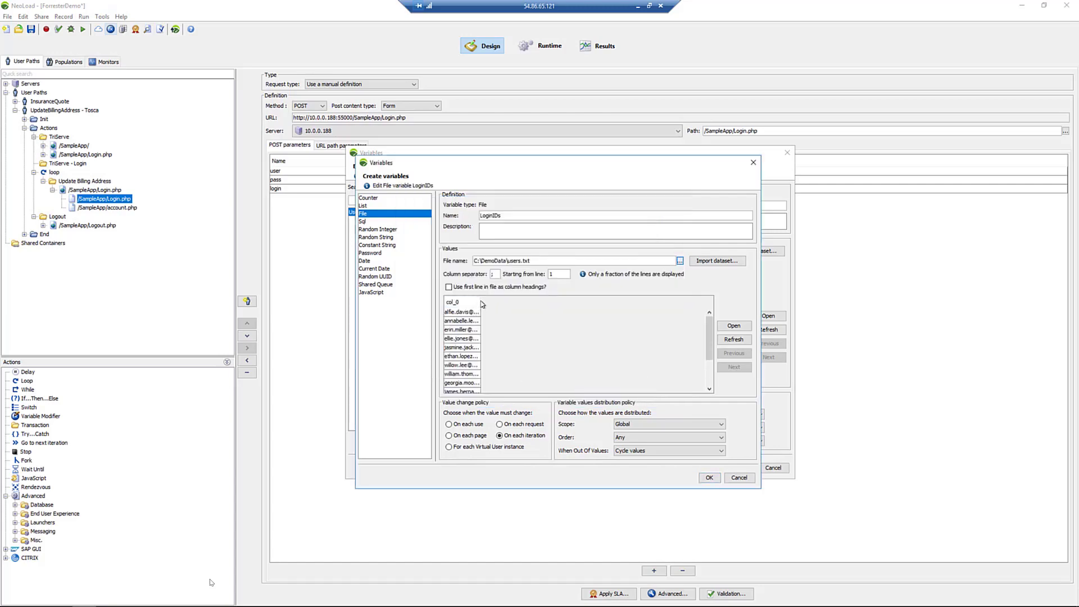
# - Check the full login values in users.txt and save the LoginIDs variable
pyautogui.moveTo(481, 303); pyautogui.dragTo(567, 304)
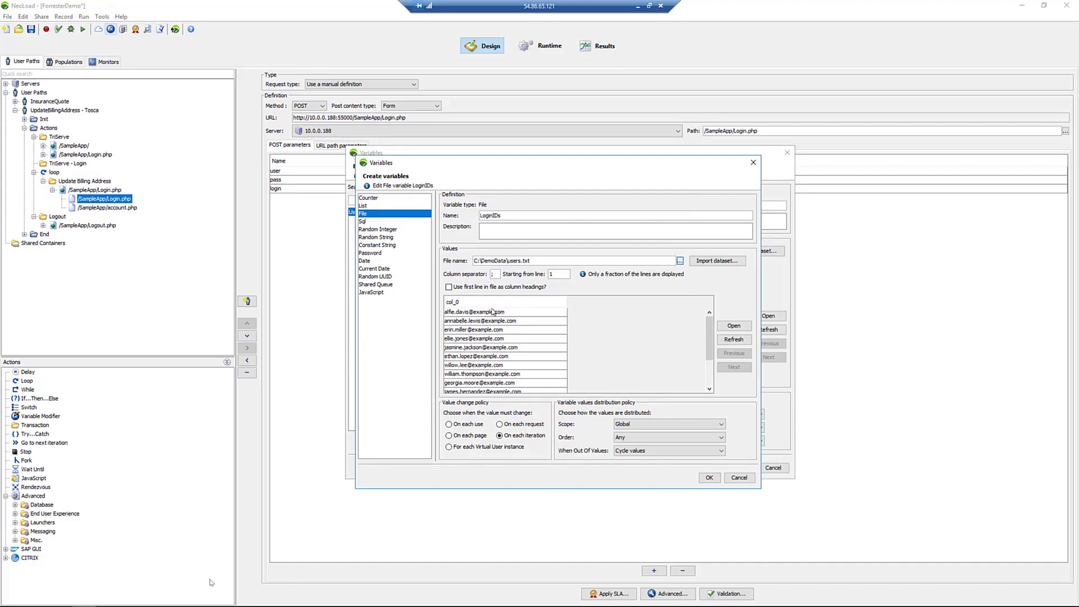
pyautogui.click(729, 326)
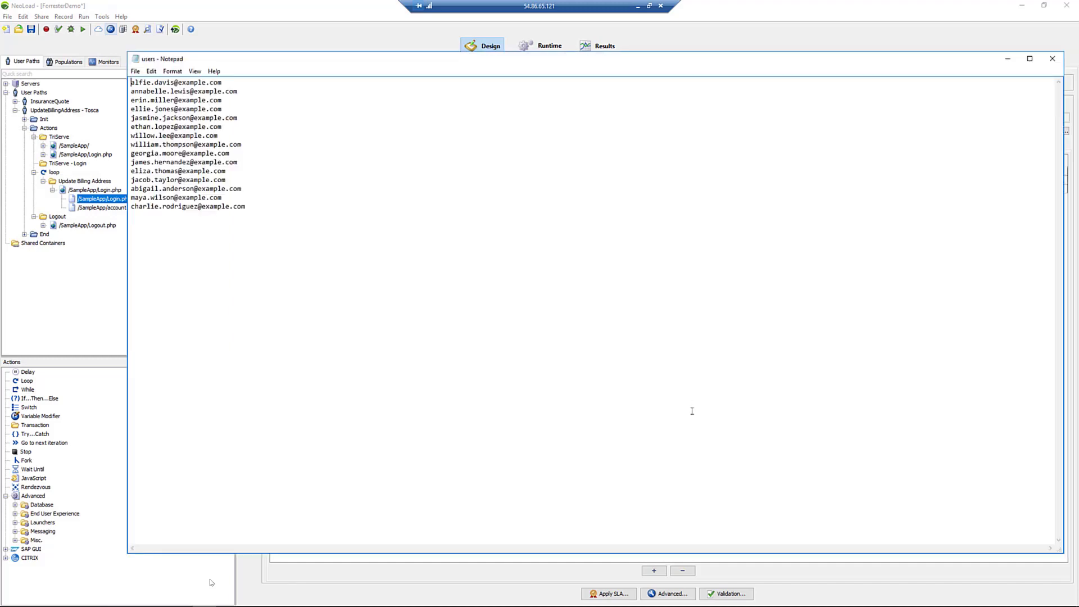
pyautogui.click(1052, 58)
pyautogui.click(710, 479)
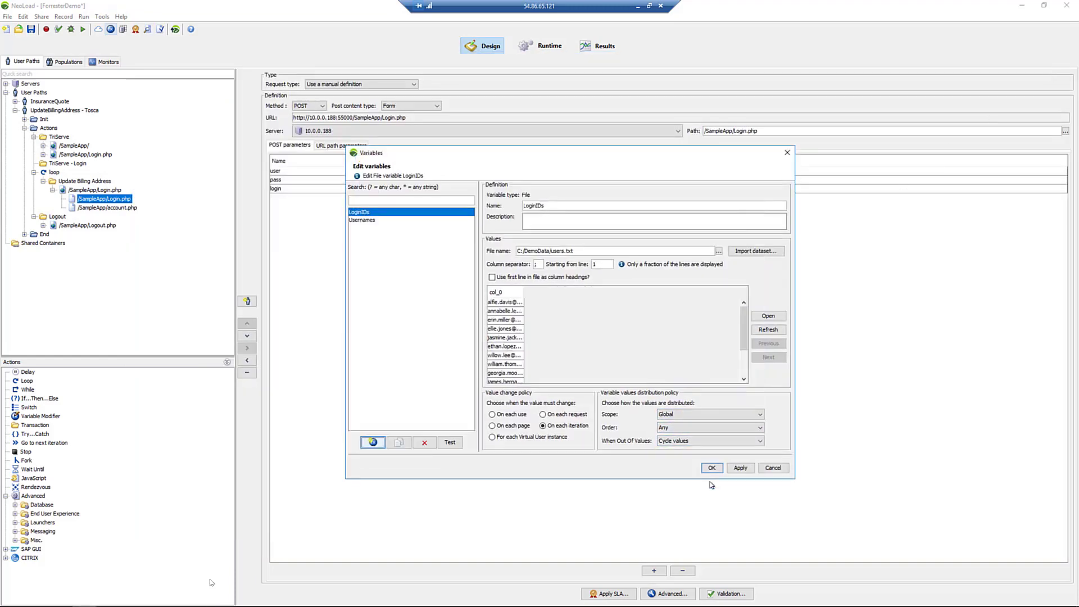
pyautogui.click(712, 469)
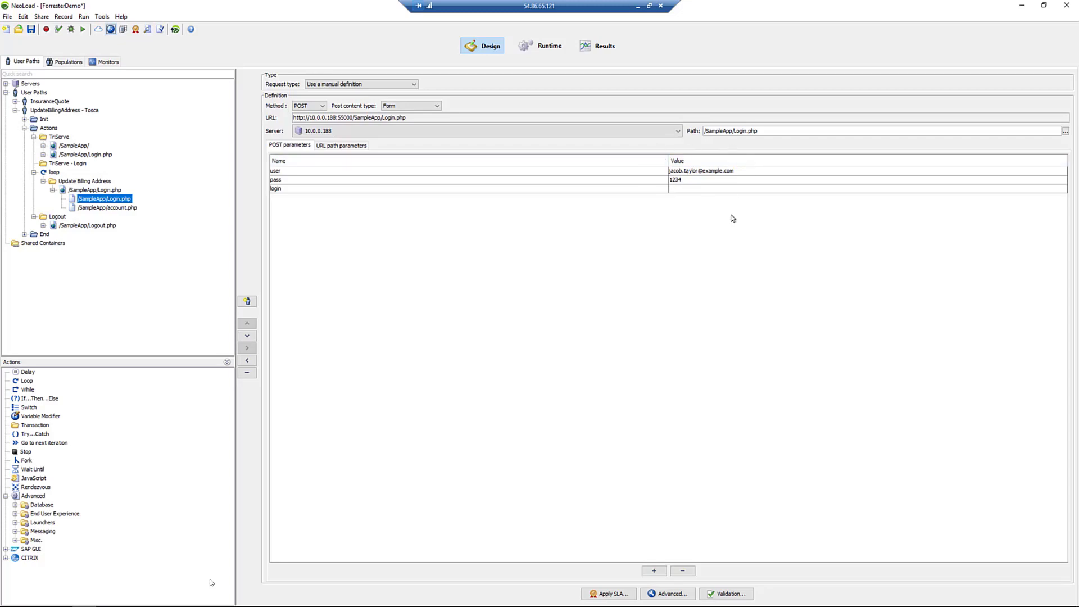
# - Replace the user parameter's value in the Login.php request with the LoginIDs.col_0 variable
pyautogui.doubleClick(769, 174)
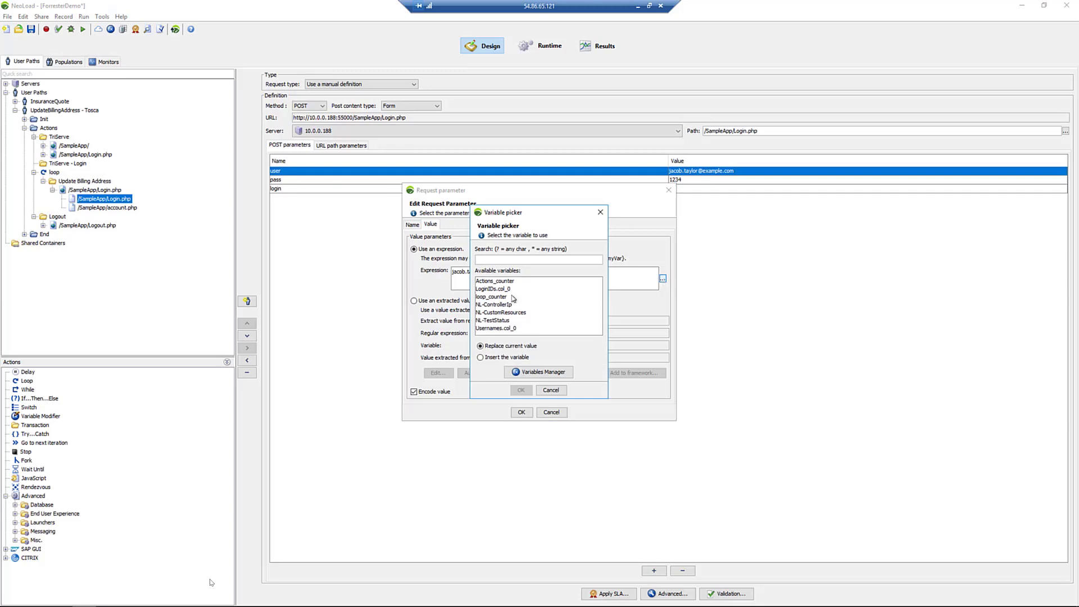
pyautogui.click(477, 290)
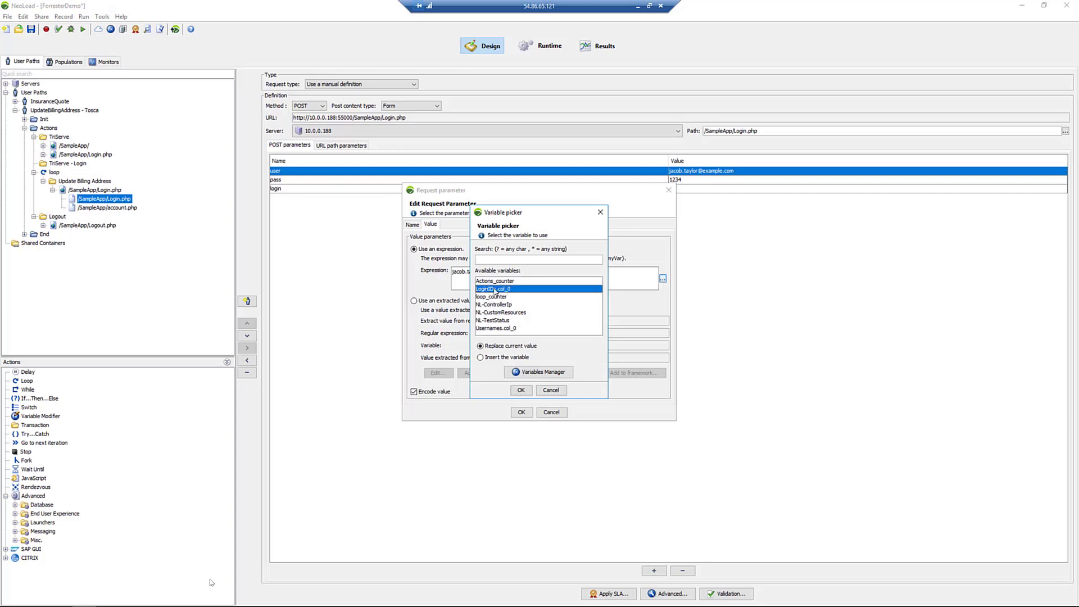
pyautogui.click(521, 390)
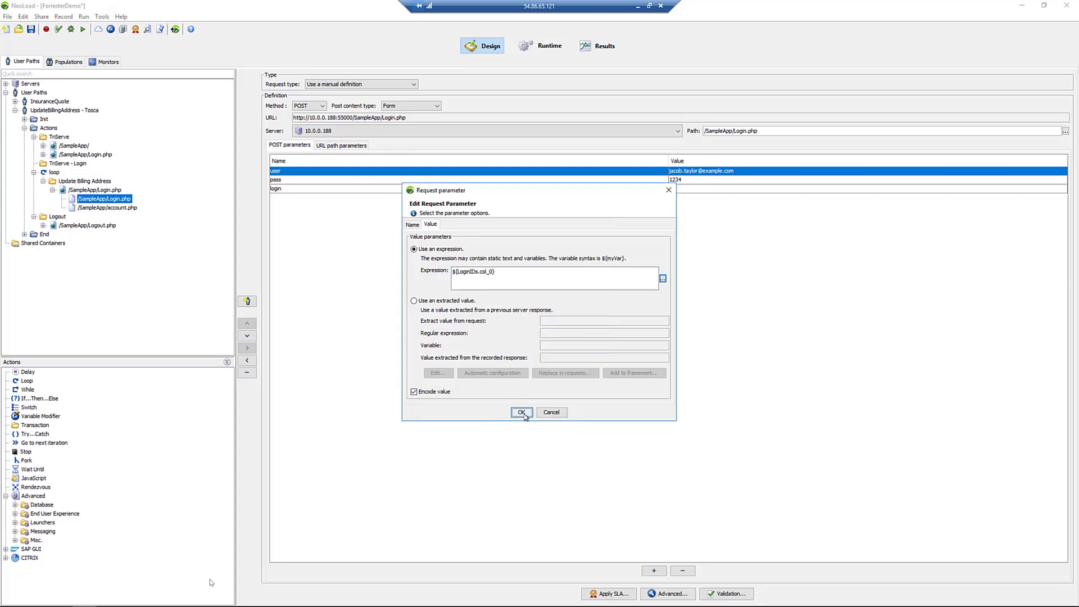
pyautogui.click(522, 411)
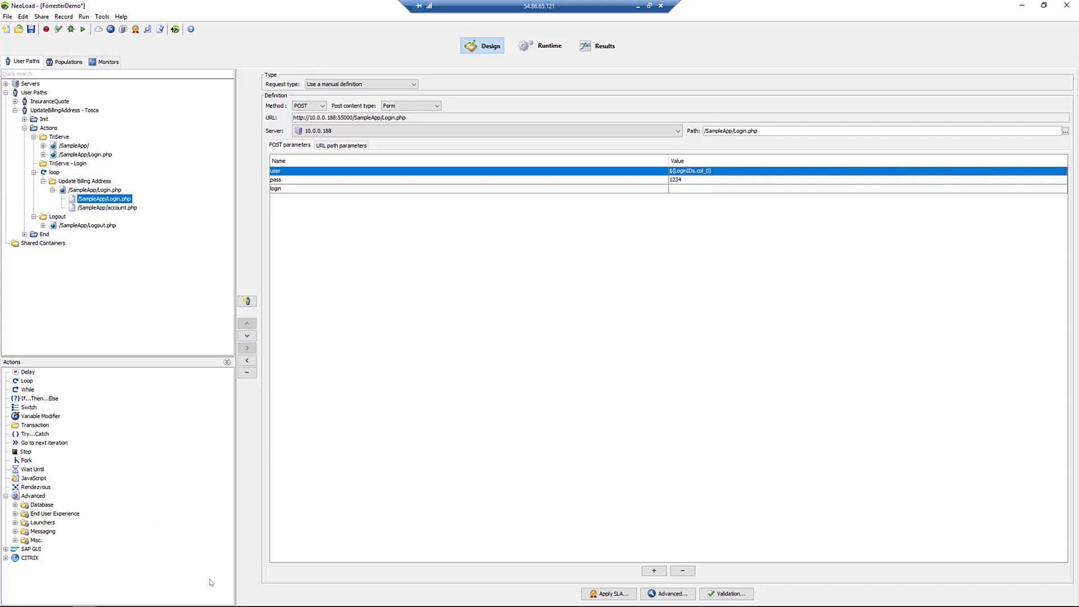
# - Switch to NeoLoad Web in the browser and open the configuration of ChangeAddressTest
pyautogui.click(106, 599)
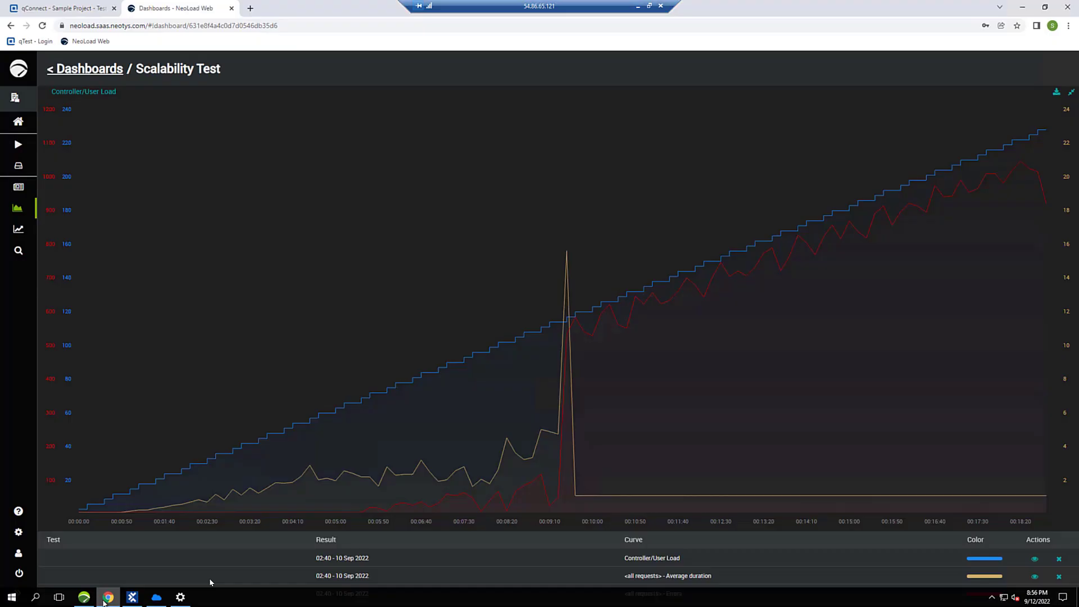
pyautogui.click(18, 148)
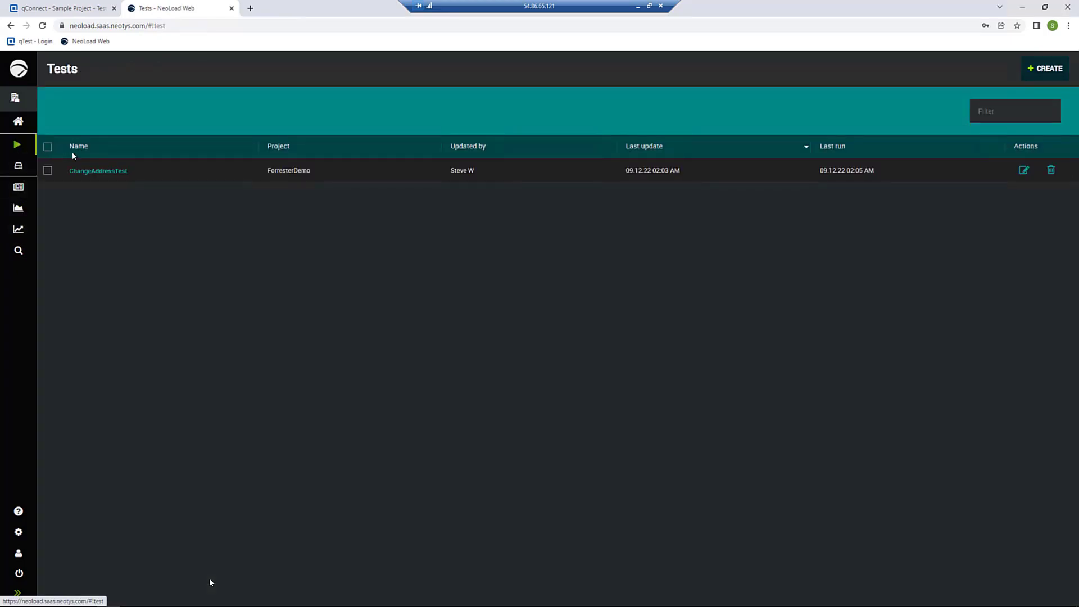
pyautogui.click(102, 172)
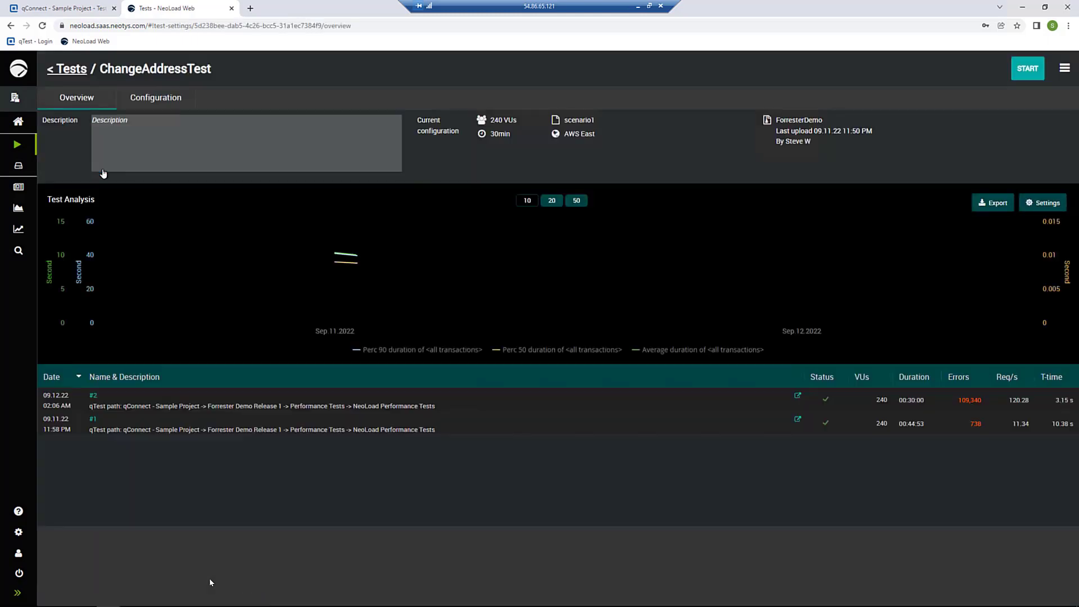
pyautogui.click(164, 101)
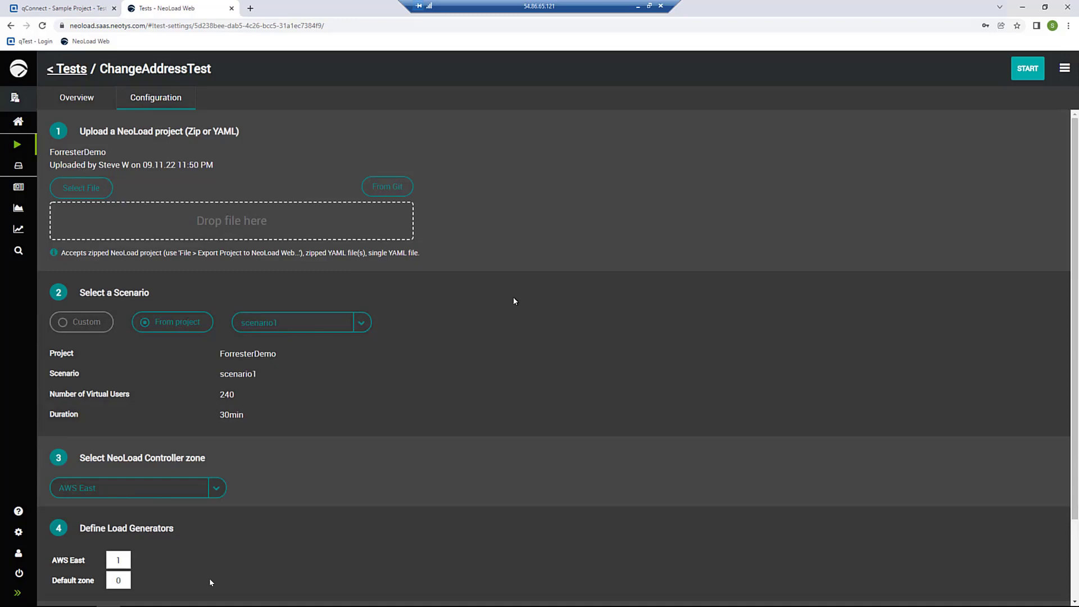
# - Choose AWS East as the NeoLoad controller zone and start the ChangeAddressTest run
pyautogui.scroll(-2, 514, 301)
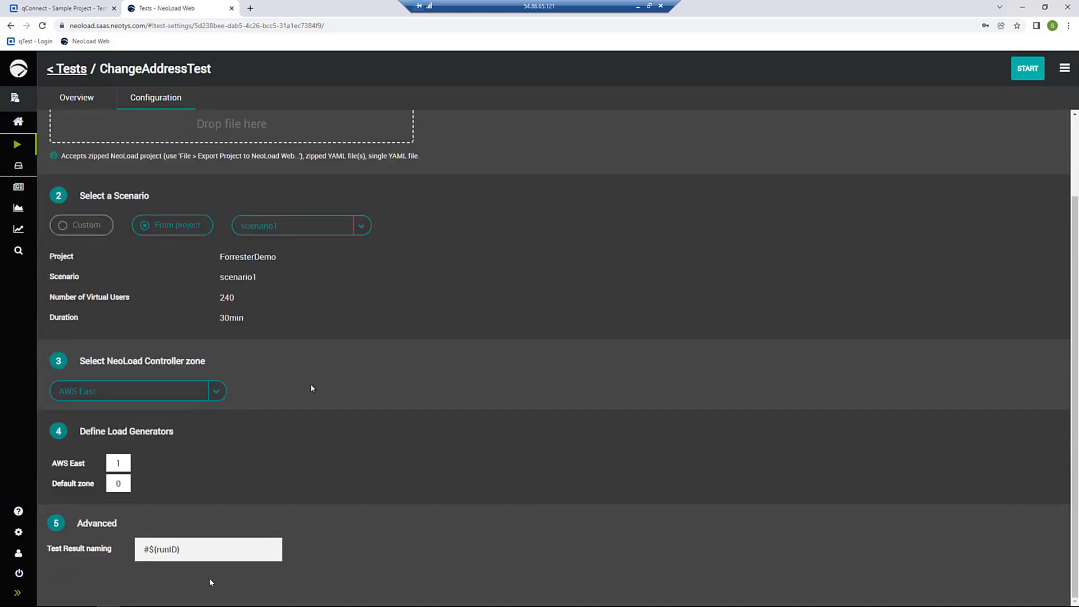
pyautogui.click(219, 395)
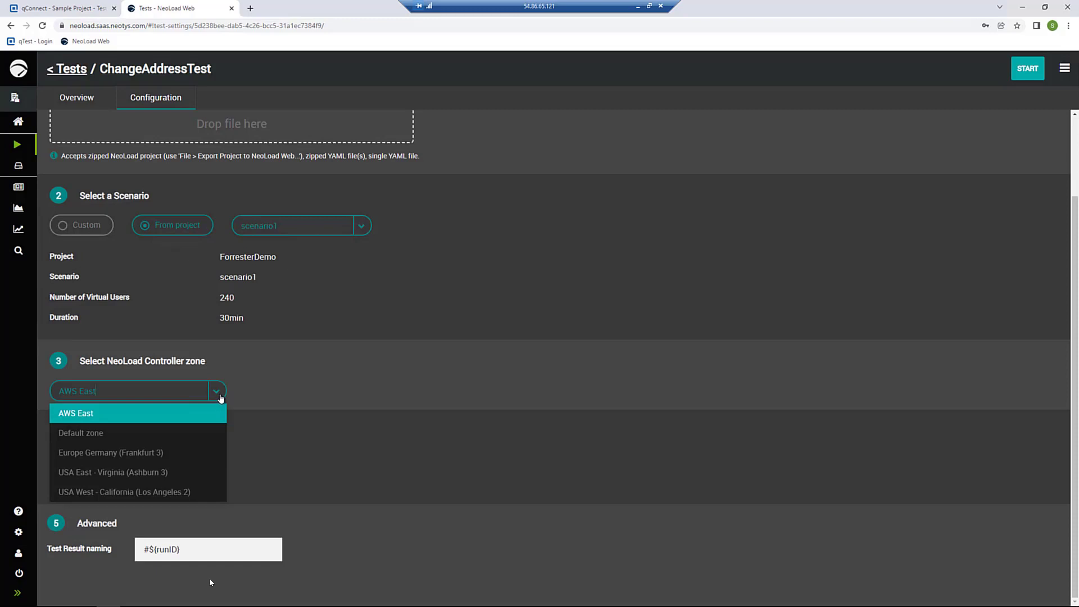
pyautogui.click(196, 418)
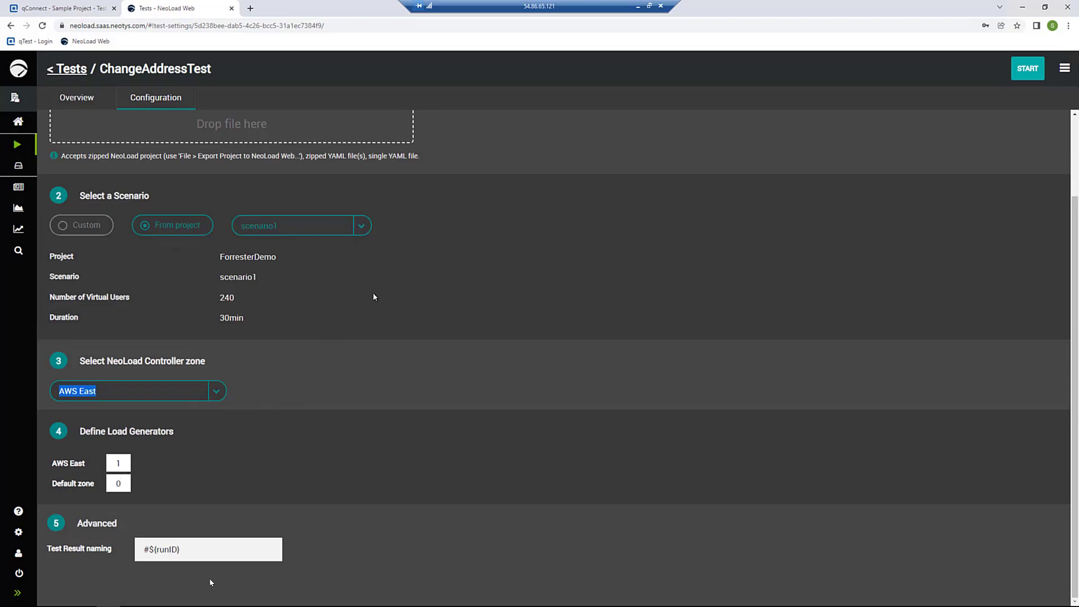
pyautogui.click(1029, 69)
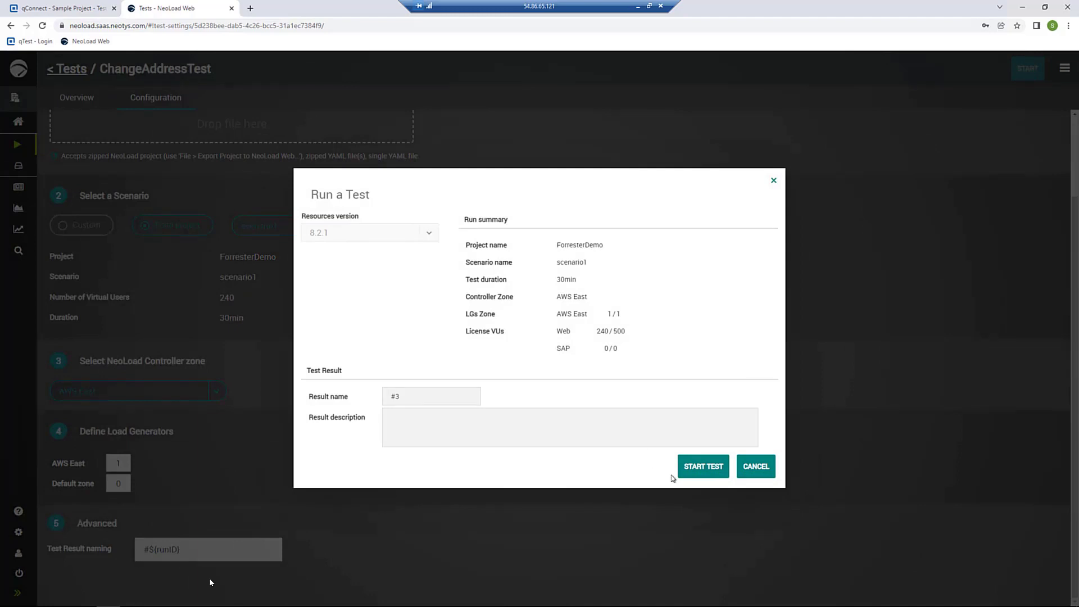
pyautogui.click(703, 467)
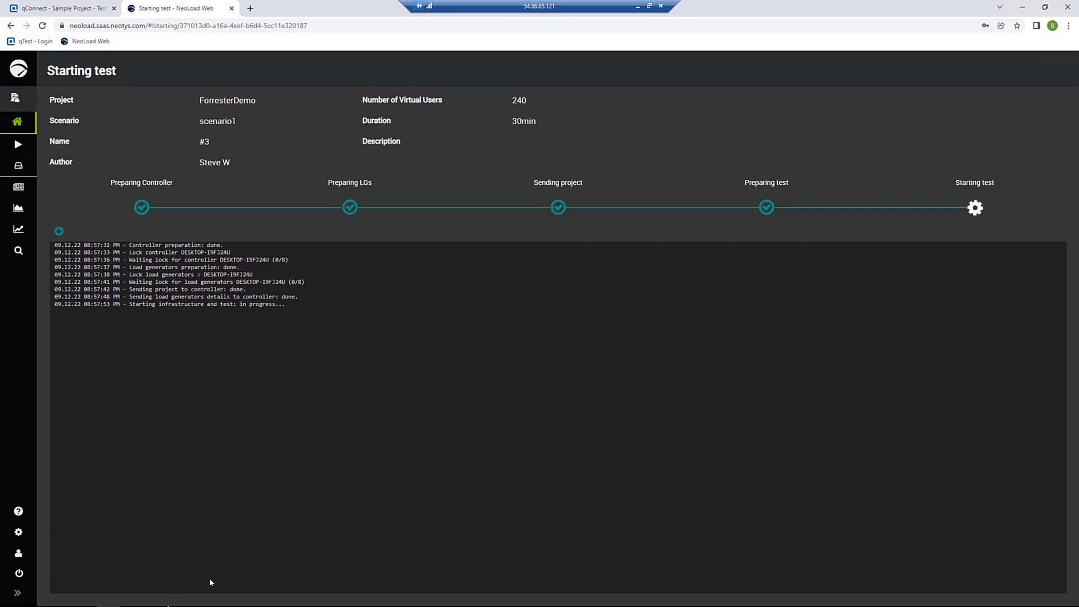
# - Switch to the NeoLoad desktop application and check the Average Transaction Response Time threshold in the Login SLA profile
pyautogui.click(83, 598)
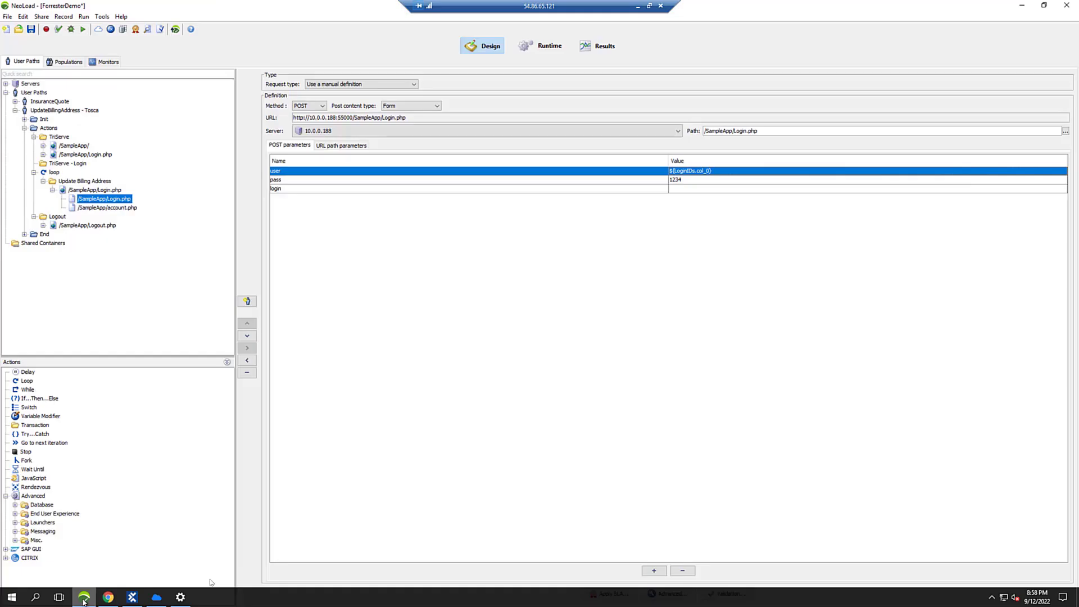
pyautogui.click(136, 29)
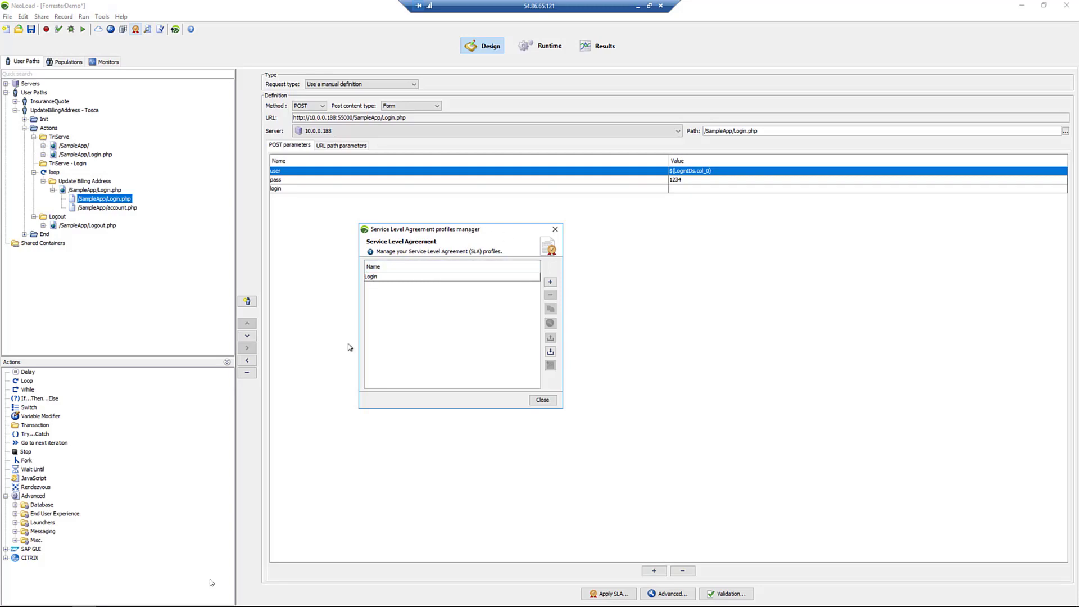
pyautogui.doubleClick(390, 279)
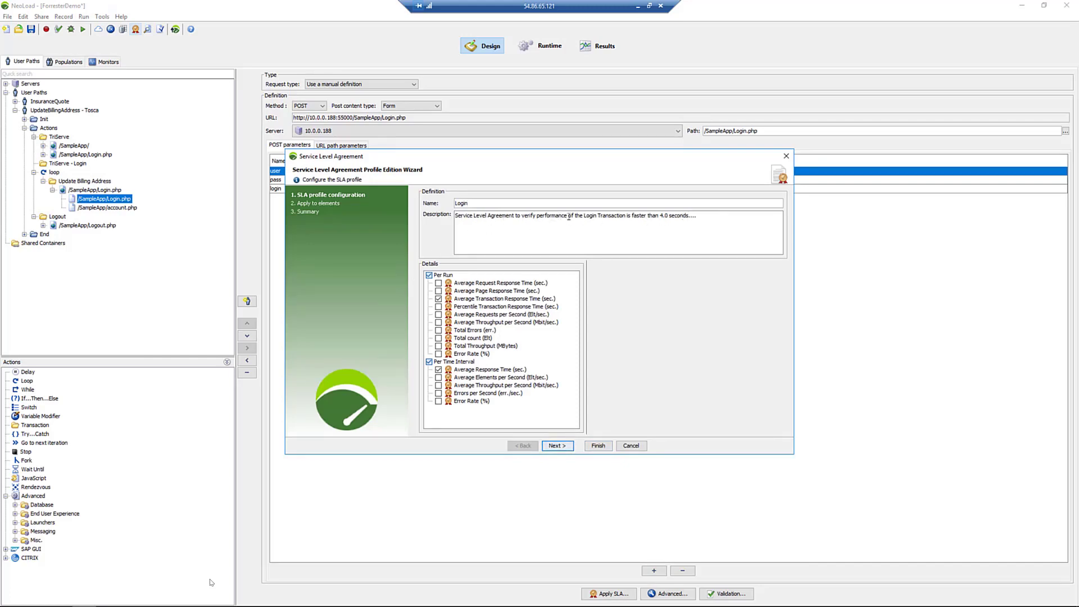
pyautogui.click(528, 299)
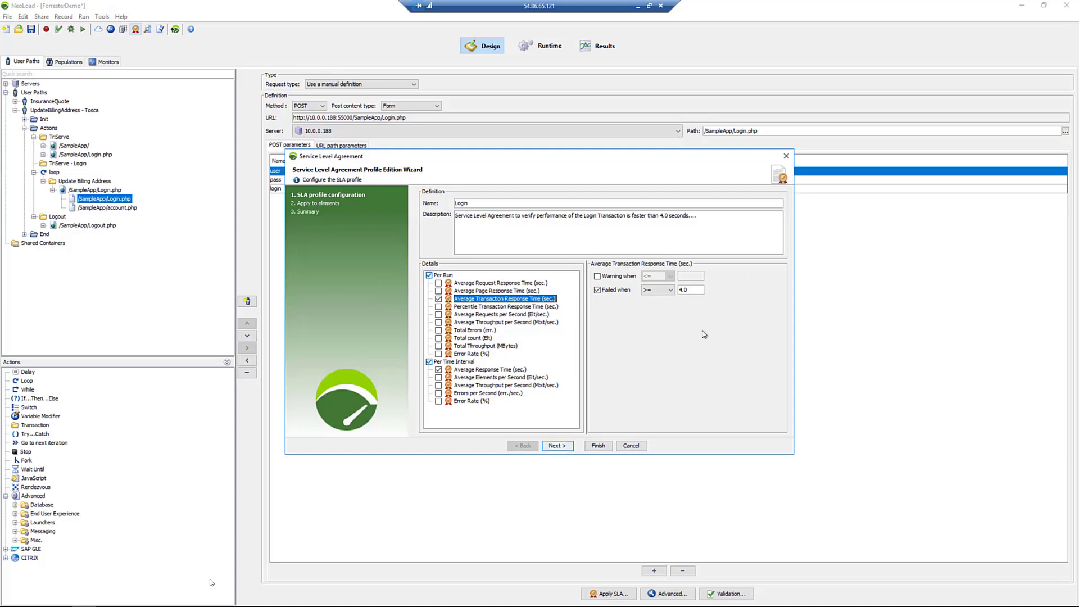
pyautogui.click(597, 446)
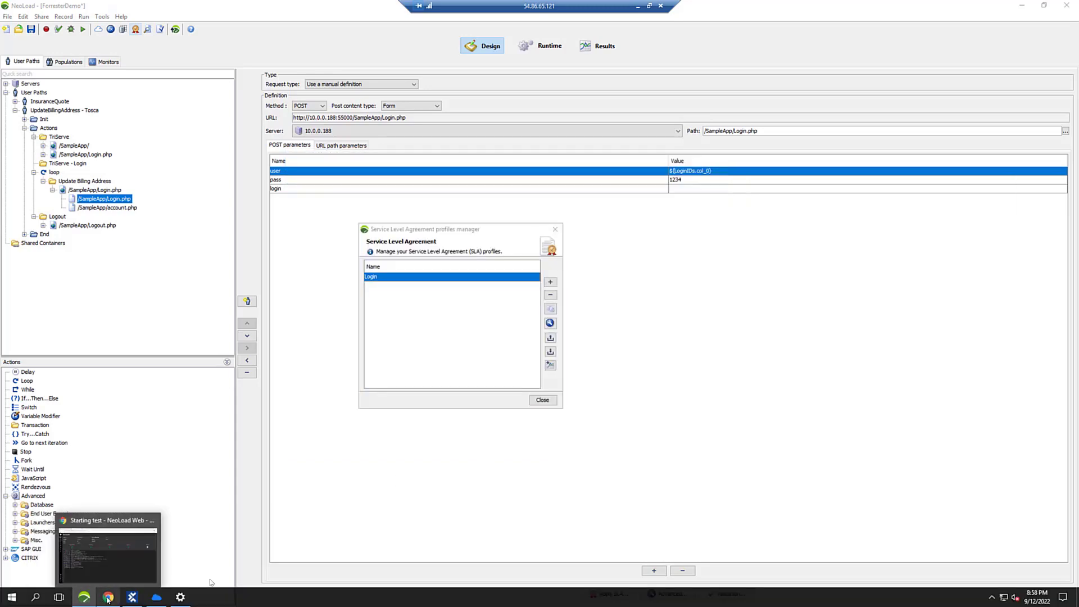
# - Return to NeoLoad Web and examine the overview and transaction values of running test #3
pyautogui.click(85, 545)
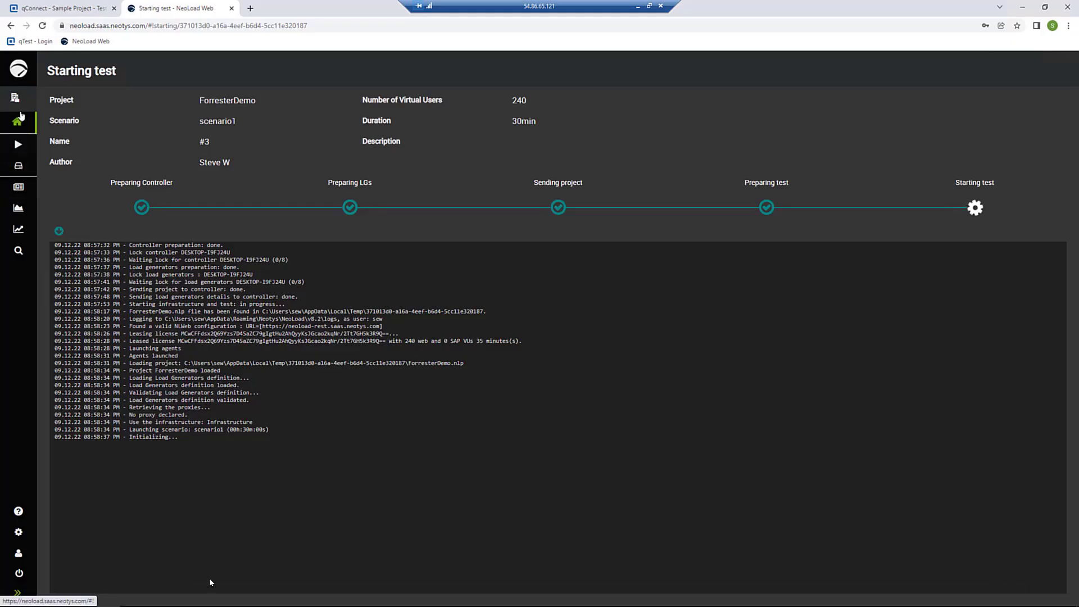
pyautogui.click(18, 123)
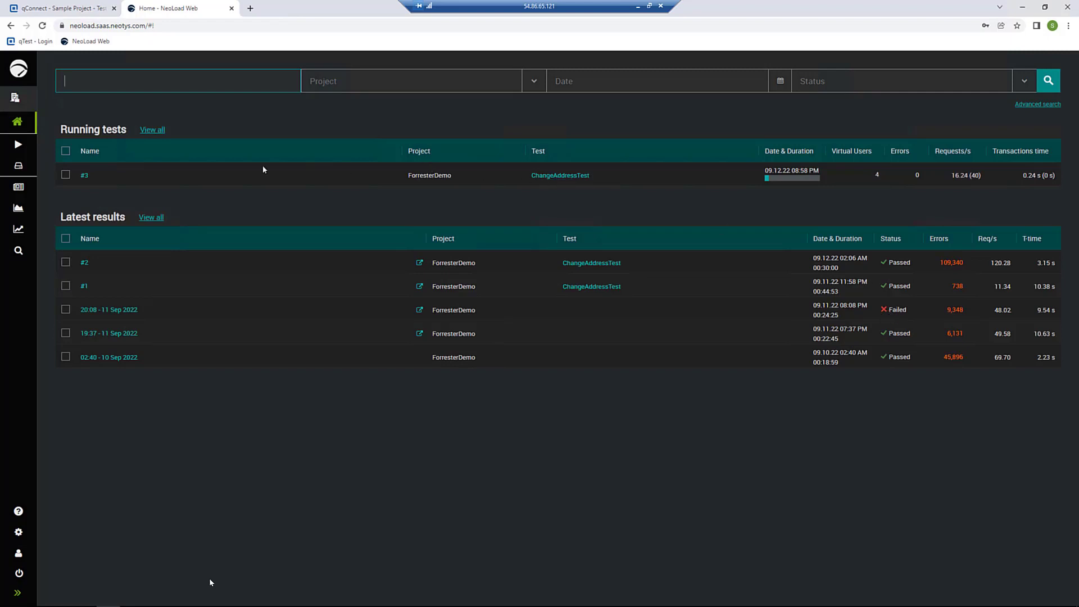
pyautogui.click(84, 176)
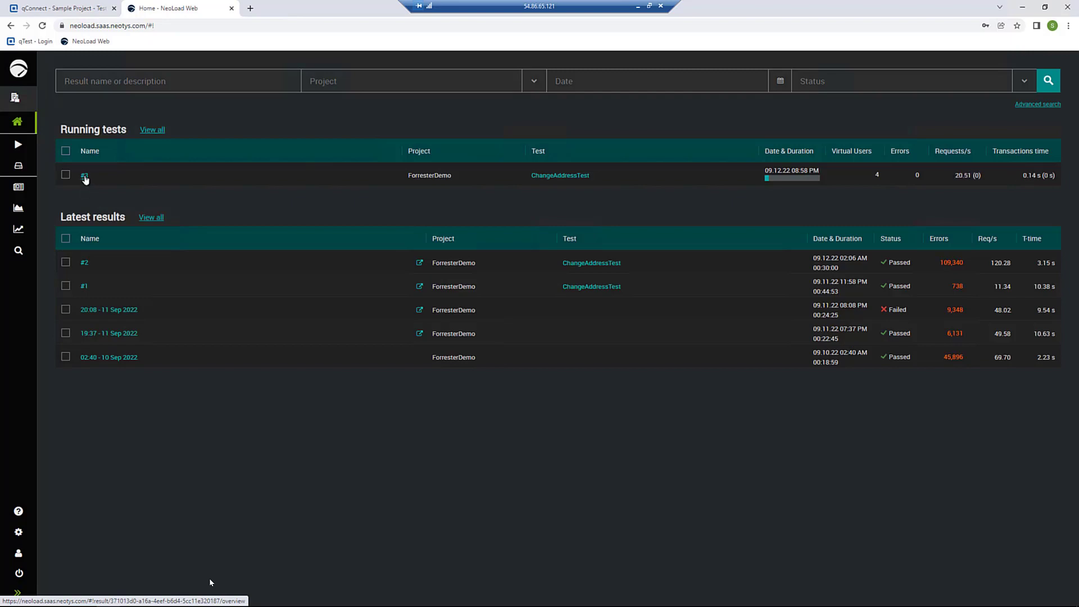
pyautogui.click(85, 178)
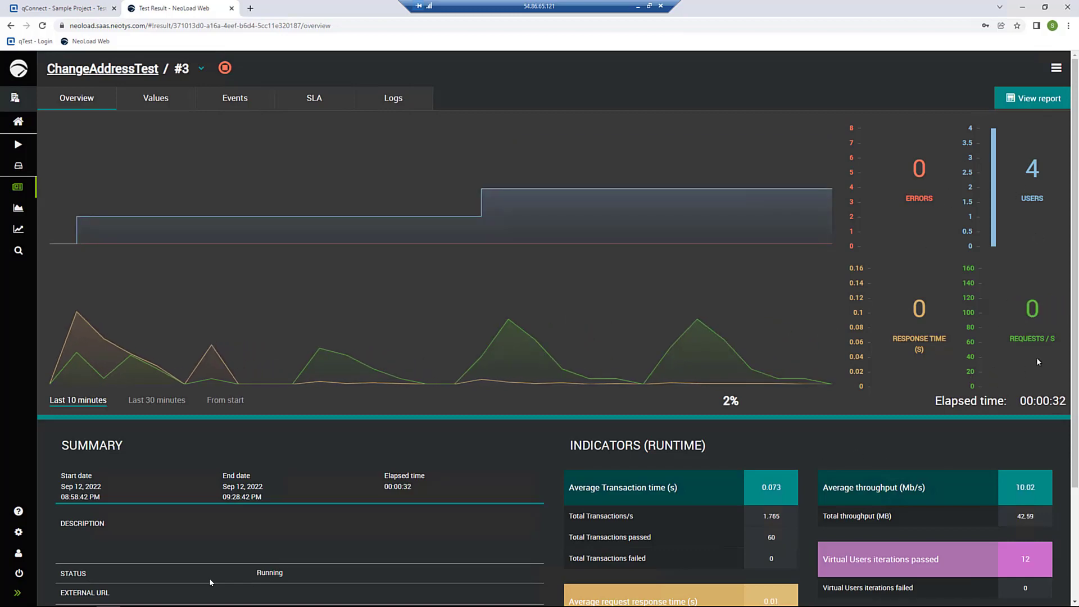
pyautogui.click(159, 99)
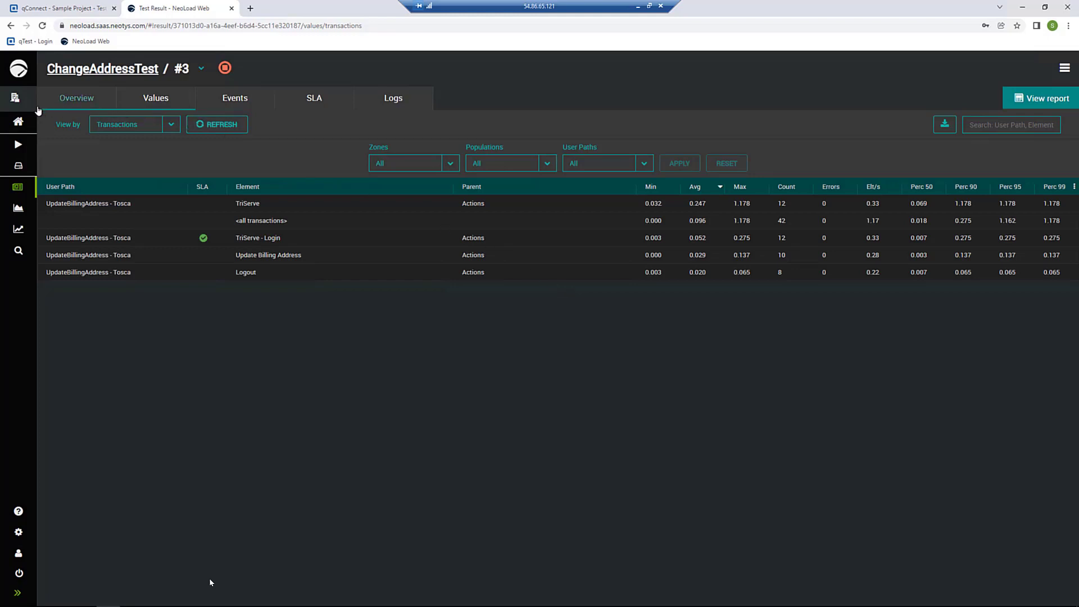
# - Open the 20:08 - 11 Sep 2022 result from the home page and examine its SLA results
pyautogui.click(17, 122)
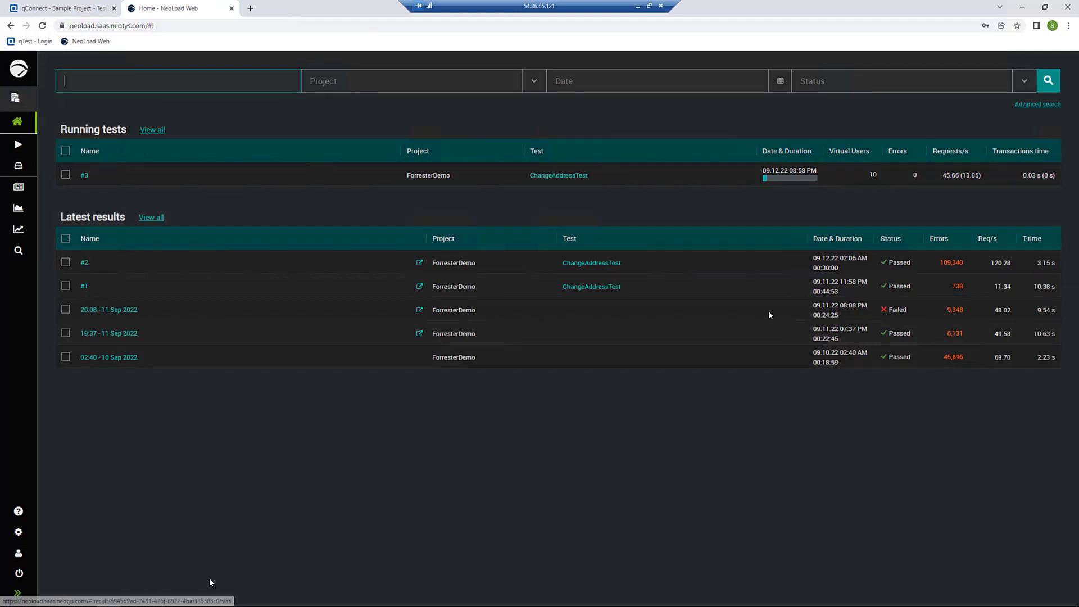
pyautogui.click(116, 312)
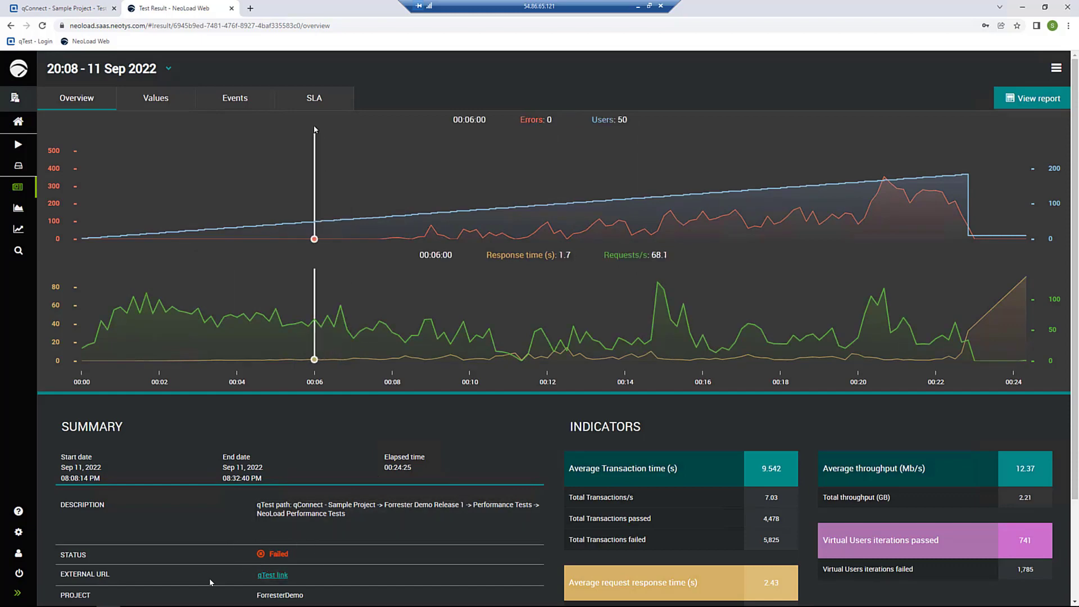
pyautogui.click(315, 102)
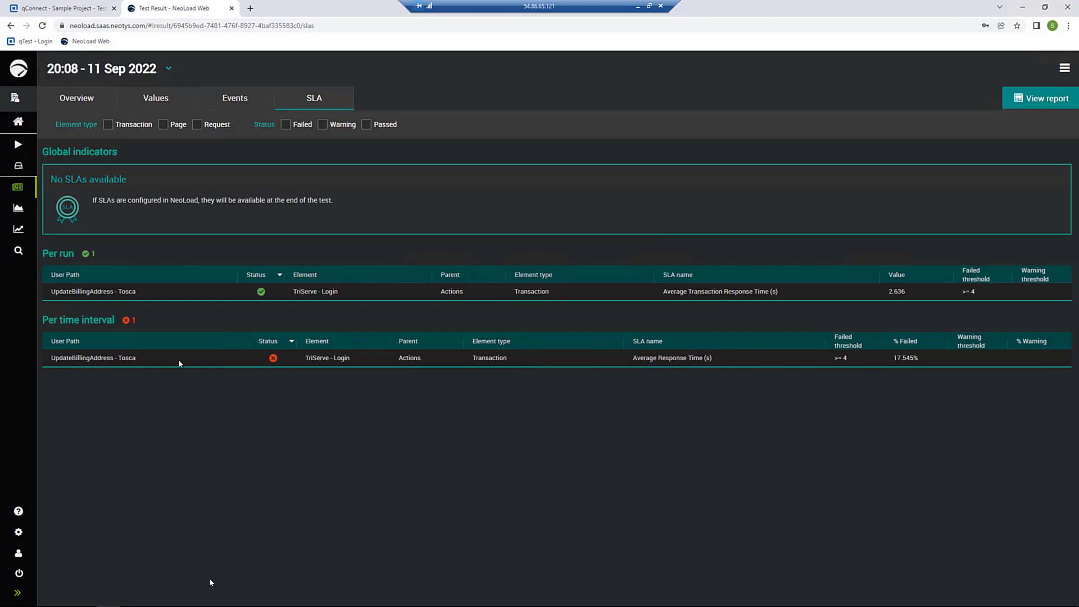
# - Follow the qTest link in the result's overview and view the defect linked to the failed execution
pyautogui.click(77, 104)
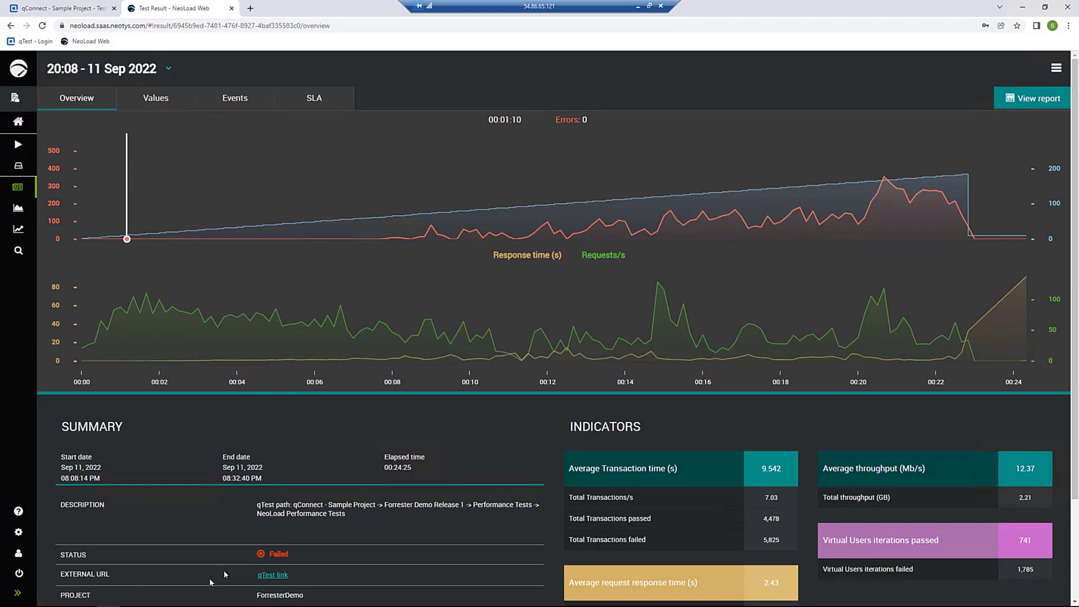
pyautogui.click(278, 575)
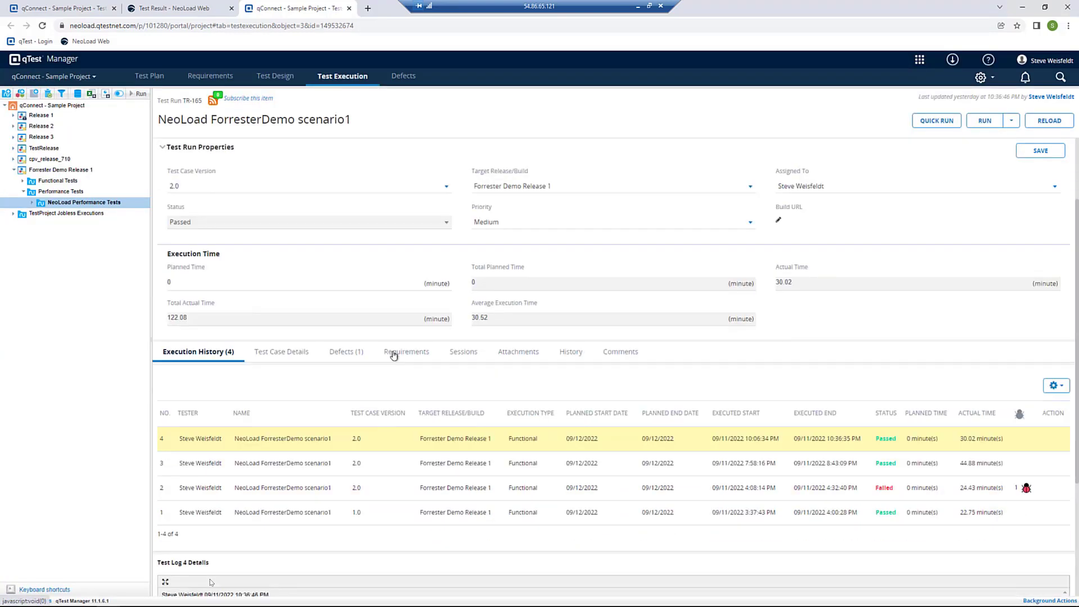
pyautogui.scroll(-3, 394, 354)
pyautogui.click(205, 391)
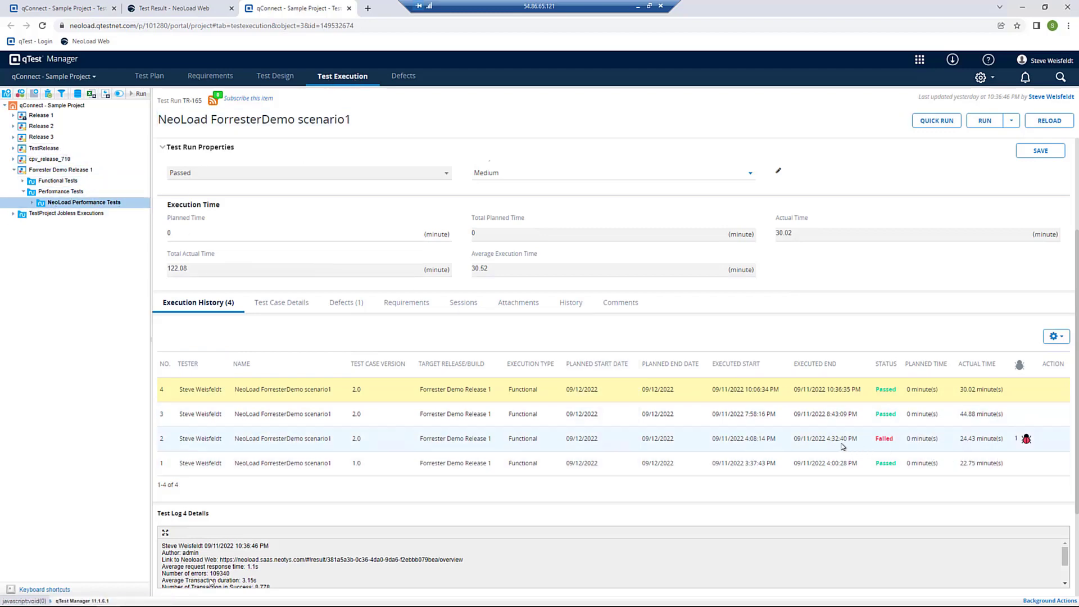
pyautogui.click(1026, 440)
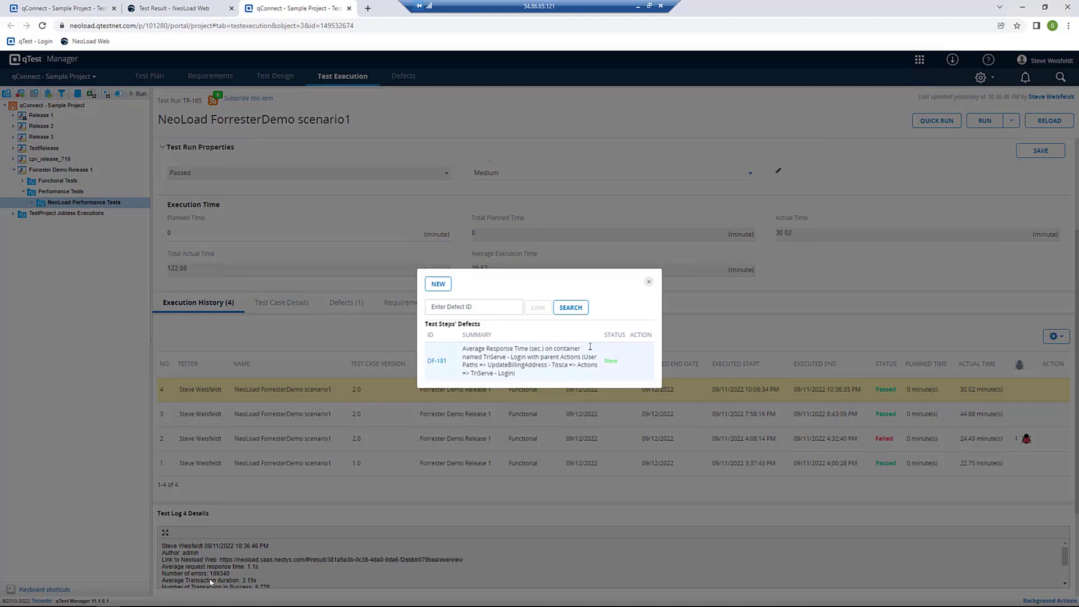
pyautogui.click(649, 284)
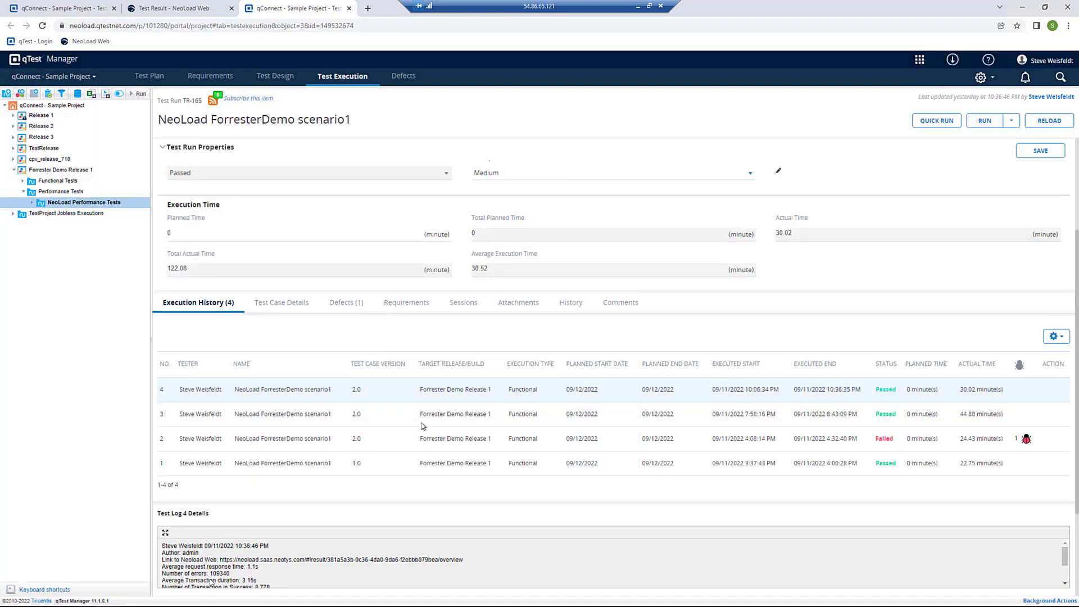
# - Examine the test log details and step statuses of execution 2 in the execution history
pyautogui.click(385, 437)
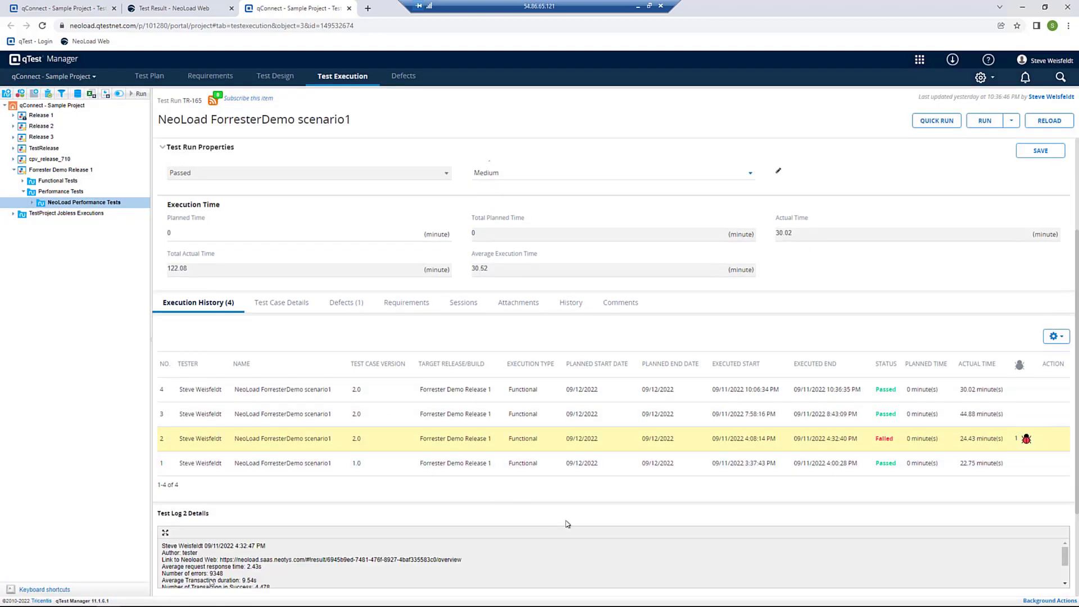
pyautogui.scroll(-2, 586, 527)
pyautogui.scroll(-1, 594, 525)
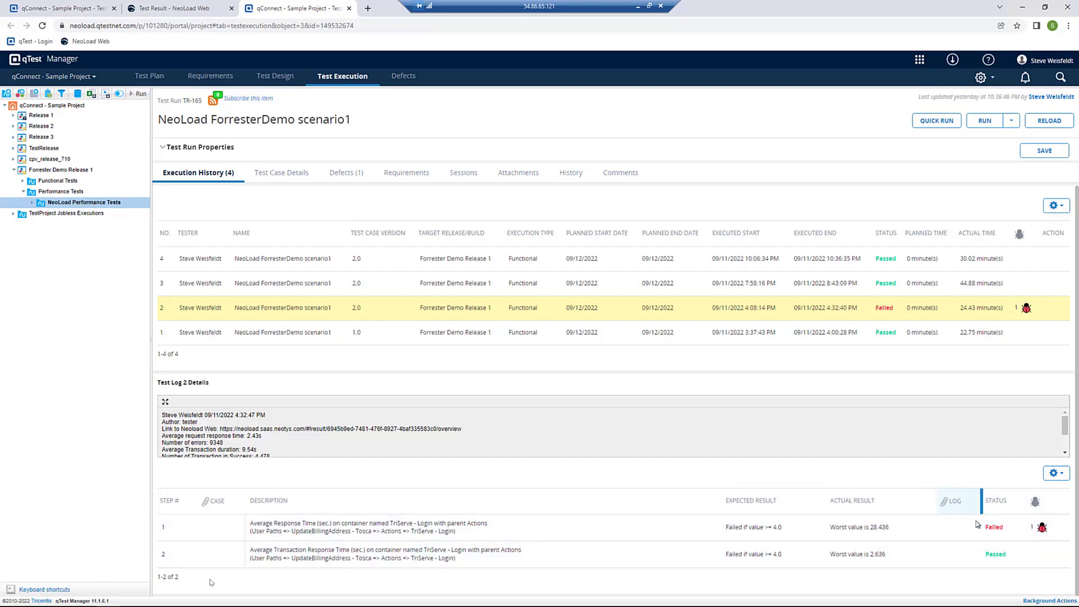
pyautogui.moveTo(985, 554); pyautogui.dragTo(1033, 562)
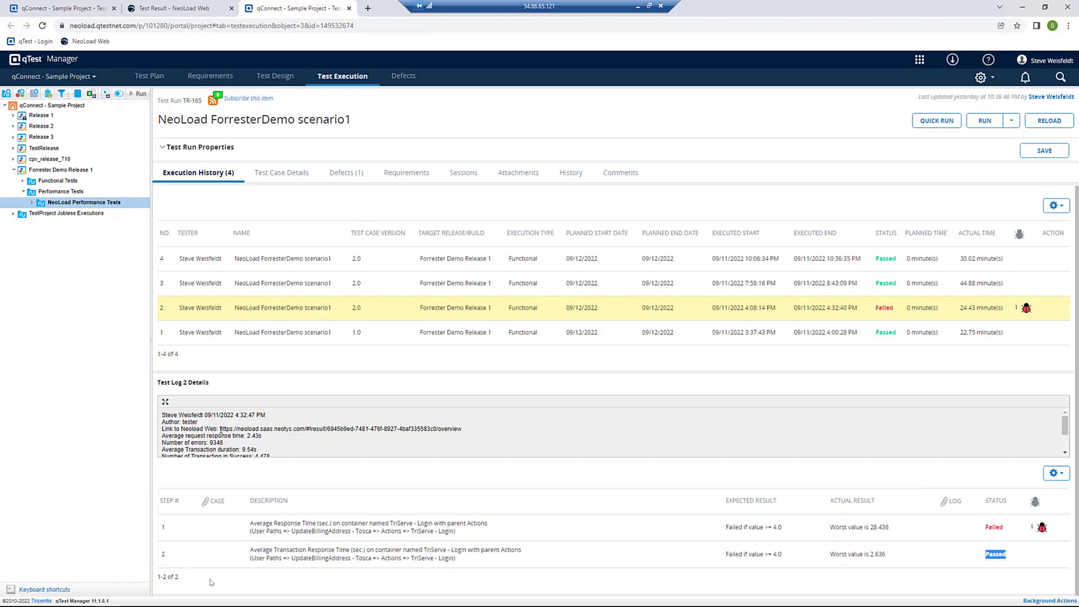
# - Open the NeoLoad Web result linked in the Test Log 2 details and examine its overview charts and summary
pyautogui.moveTo(220, 429); pyautogui.dragTo(283, 435)
pyautogui.moveTo(368, 432); pyautogui.dragTo(463, 428)
pyautogui.rightClick(458, 430)
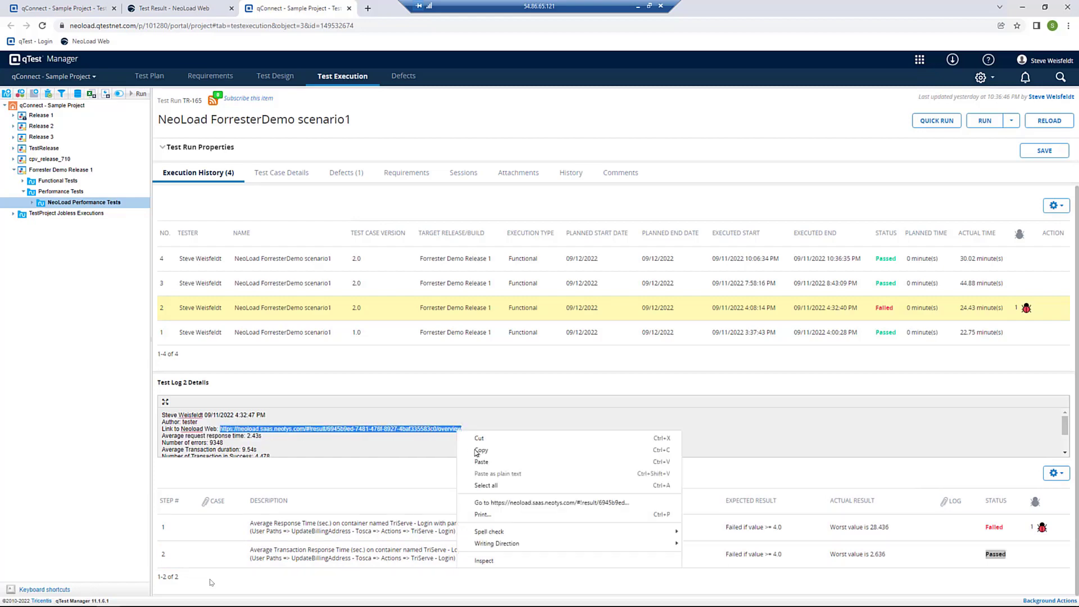
pyautogui.click(499, 503)
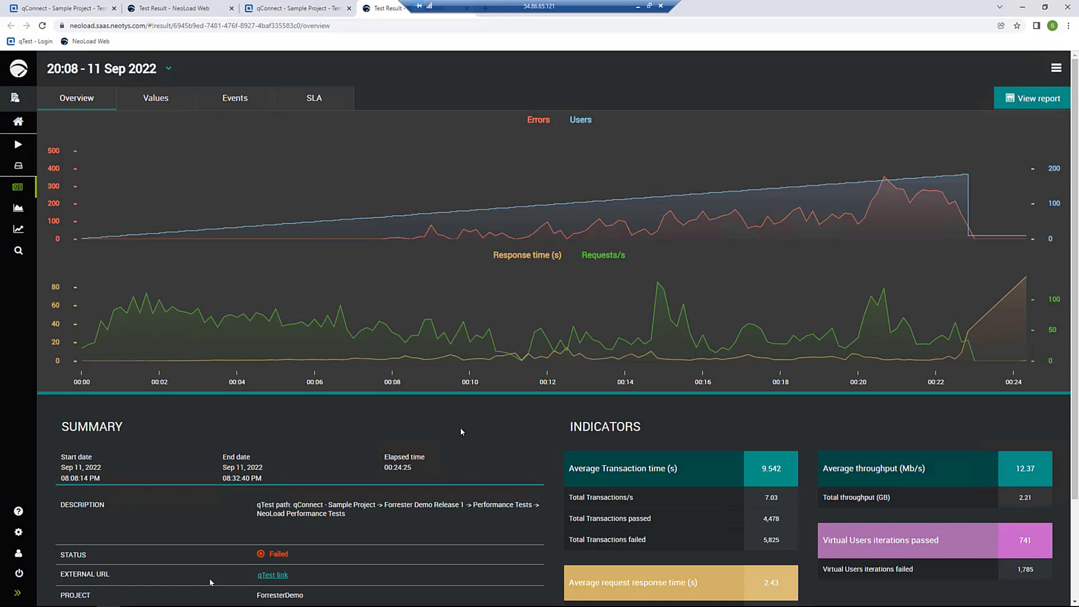
pyautogui.scroll(-2, 461, 431)
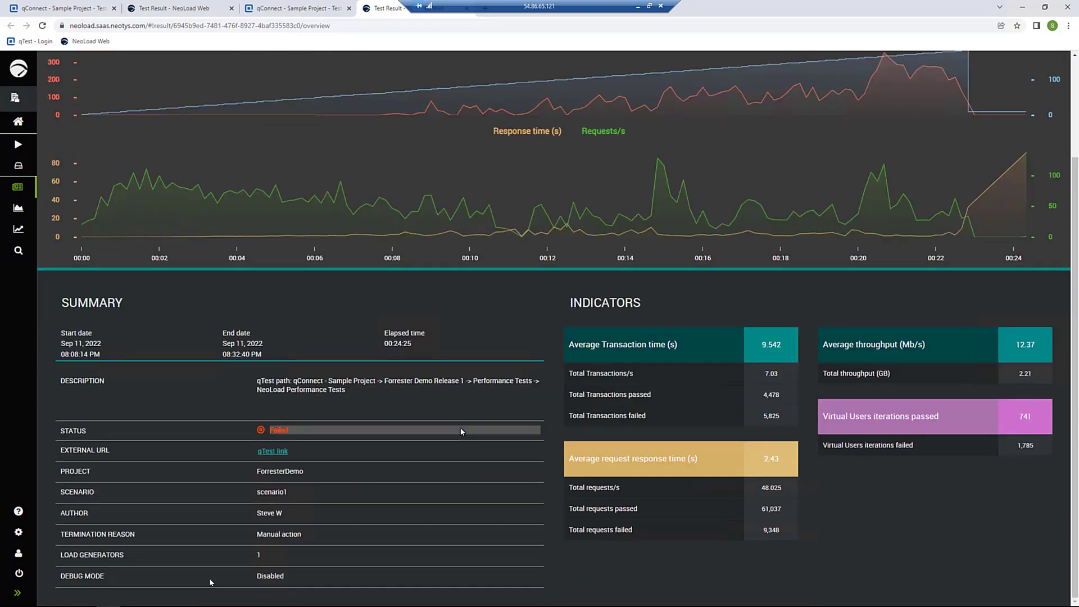
pyautogui.scroll(2, 461, 430)
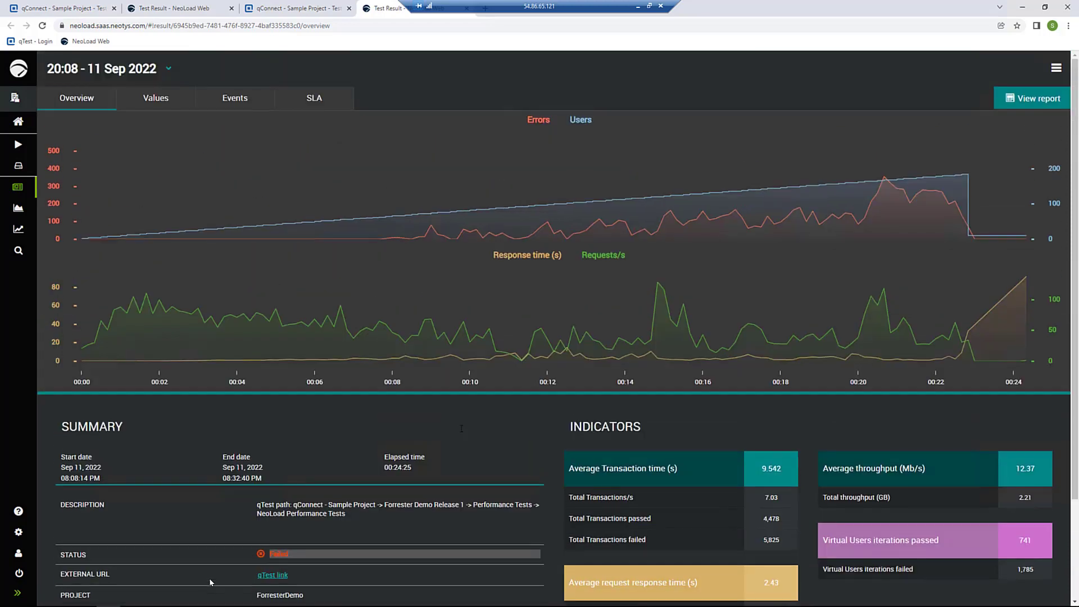
# - Examine the result's SLA statuses per run and per time interval, and view the ForresterDemo scenario1 trends across all results
pyautogui.click(306, 98)
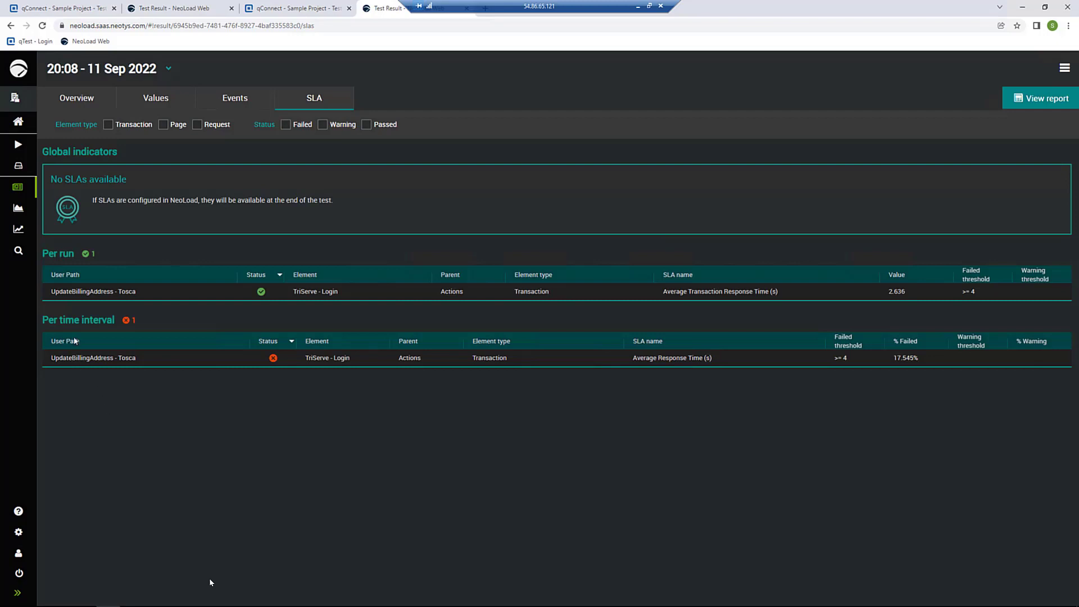
pyautogui.click(18, 230)
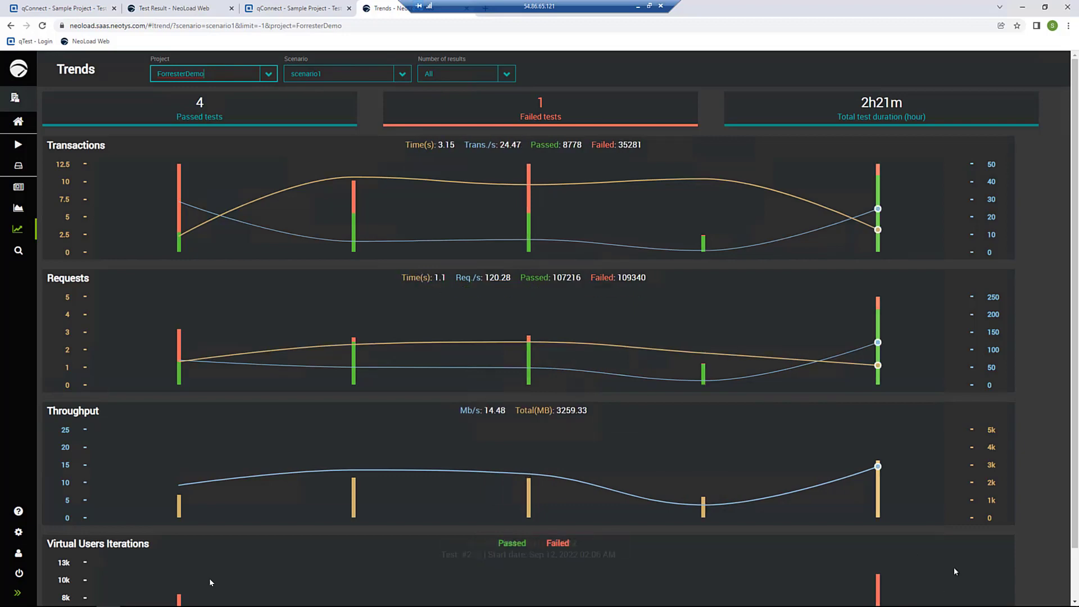
pyautogui.click(638, 10)
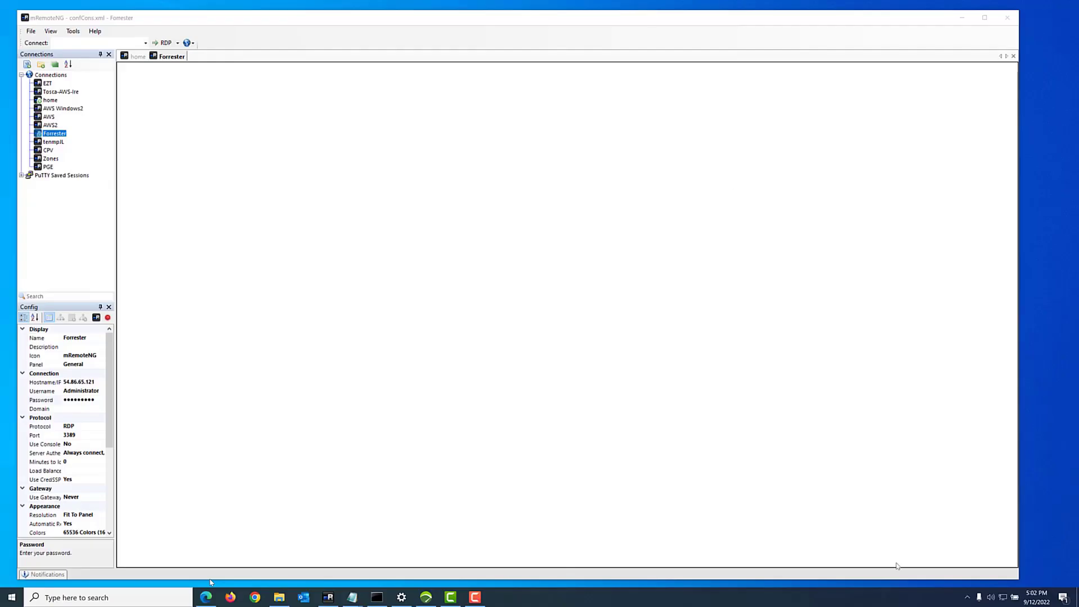
pyautogui.click(475, 597)
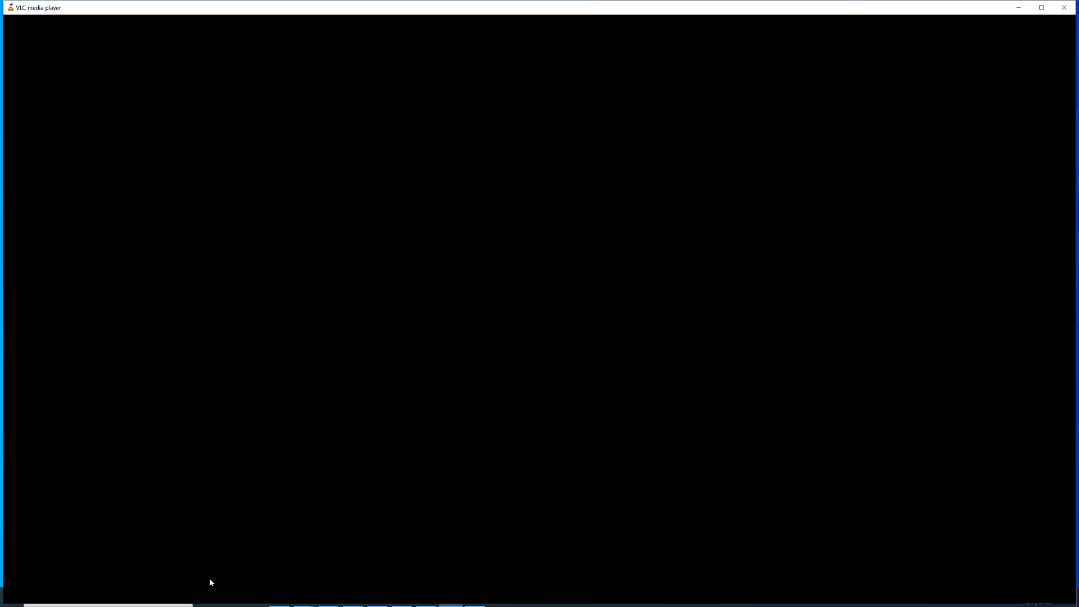